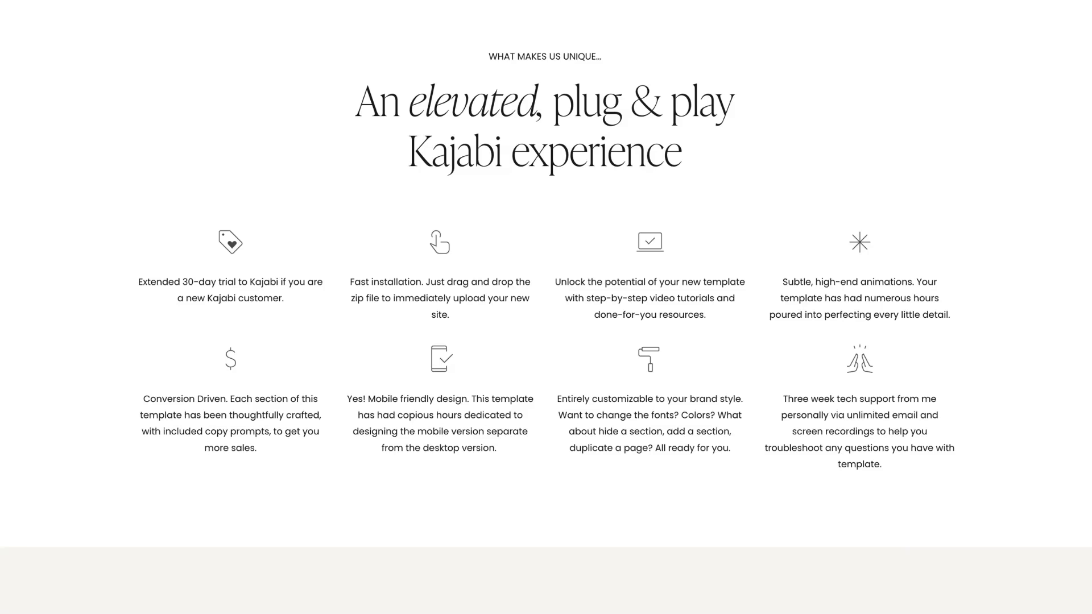
{"action": "scroll", "coordinate": [546, 291], "scroll_direction": "down", "scroll_amount": 1}
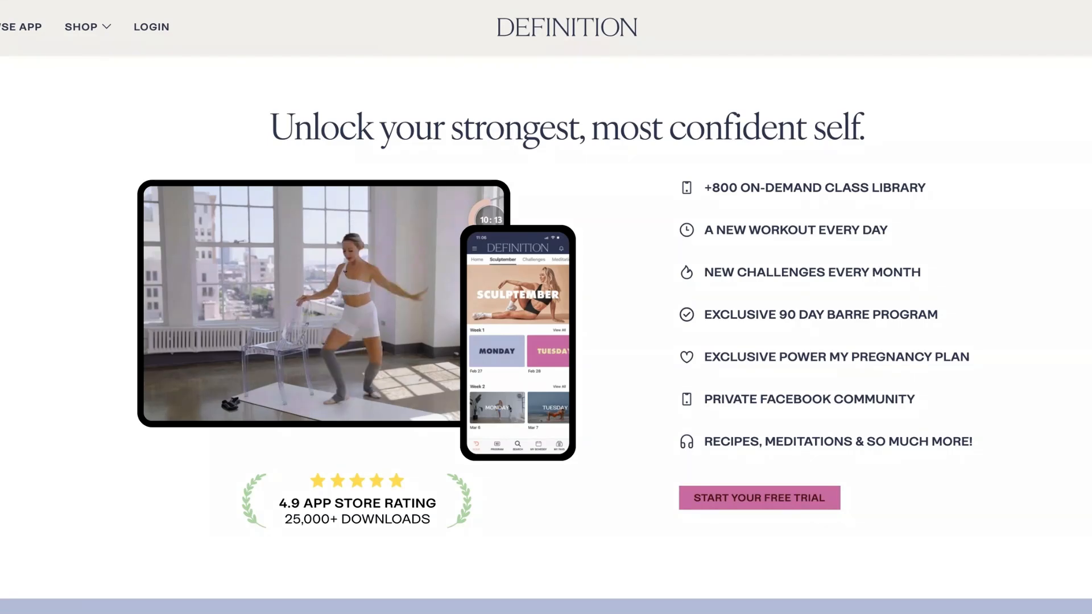
Open Google Fonts in a new browser tab and switch to its icon library
{"action": "key", "text": "super+t"}
{"action": "type", "text": "font"}
{"action": "key", "text": "Return"}
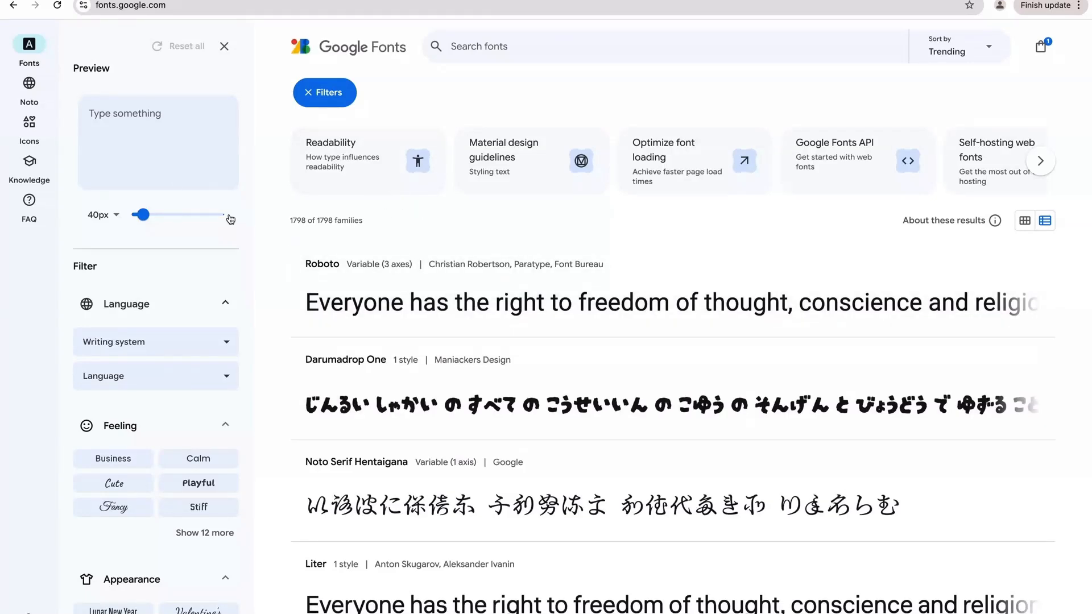
{"action": "left_click", "coordinate": [27, 128]}
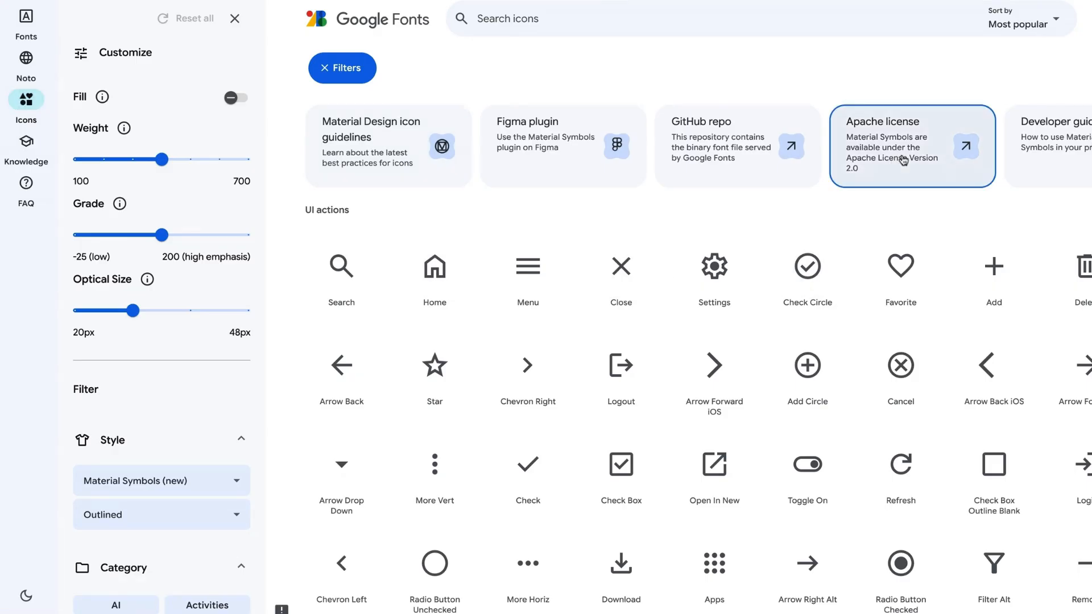
Open the Apache License page linked from the icon library and look through its terms and how to apply them
{"action": "left_click", "coordinate": [908, 161]}
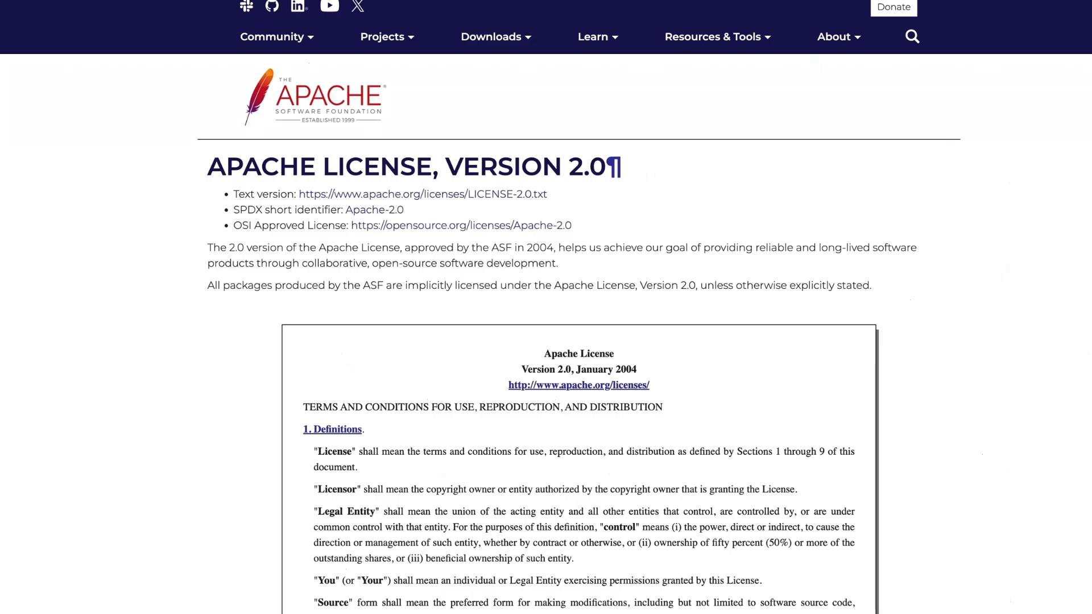
{"action": "scroll", "coordinate": [579, 334], "scroll_direction": "down", "scroll_amount": 20}
{"action": "scroll", "coordinate": [579, 334], "scroll_direction": "up", "scroll_amount": 1}
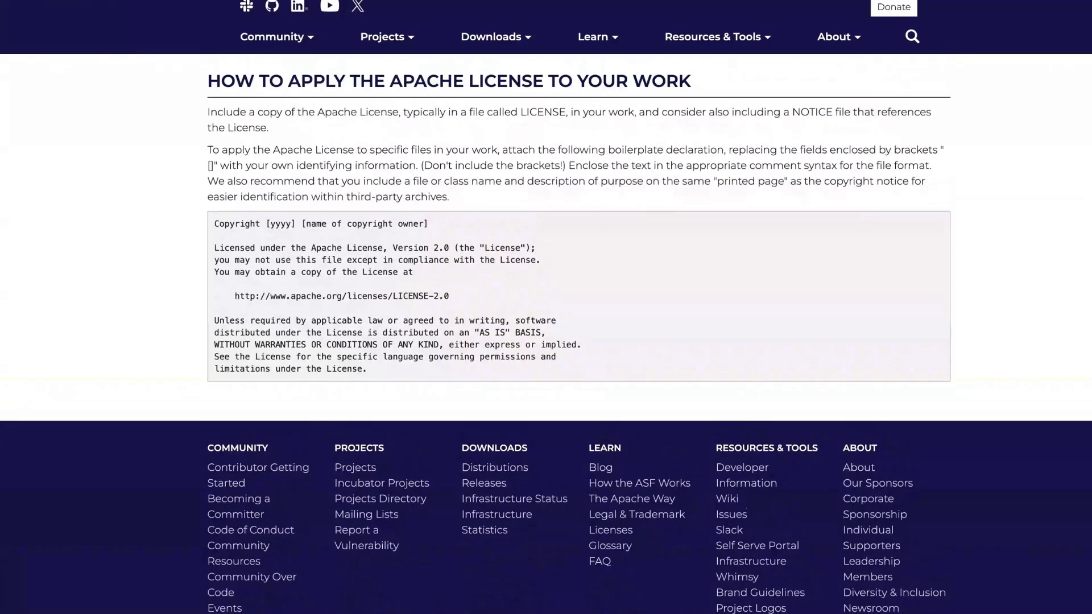
{"action": "scroll", "coordinate": [545, 334], "scroll_direction": "up", "scroll_amount": 2}
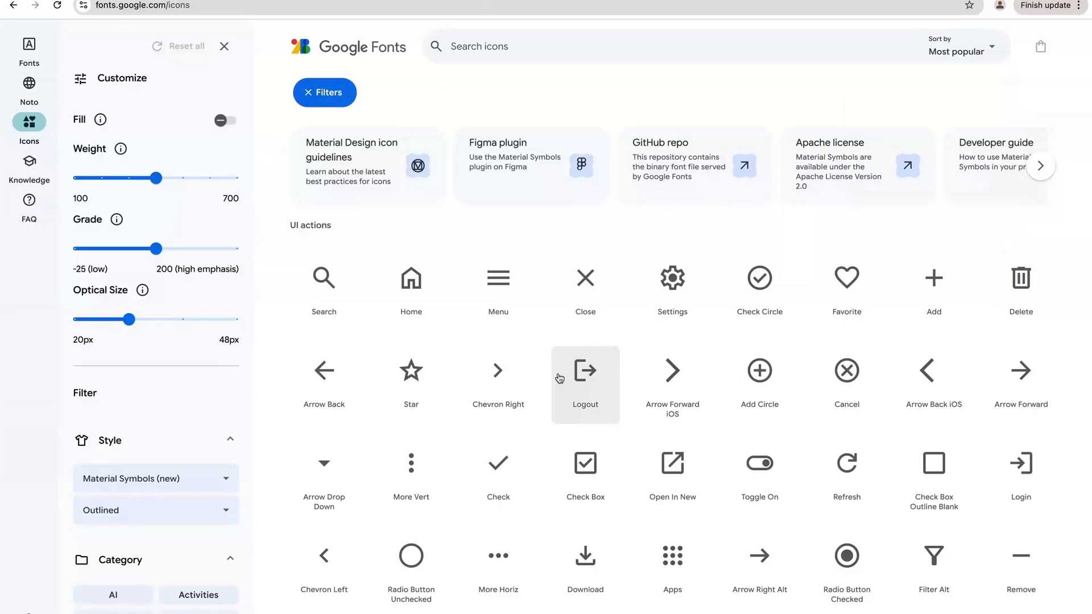
Browse the Google icon library from UI actions through the Common actions group to see which icons are offered
{"action": "scroll", "coordinate": [559, 378], "scroll_direction": "down", "scroll_amount": 20}
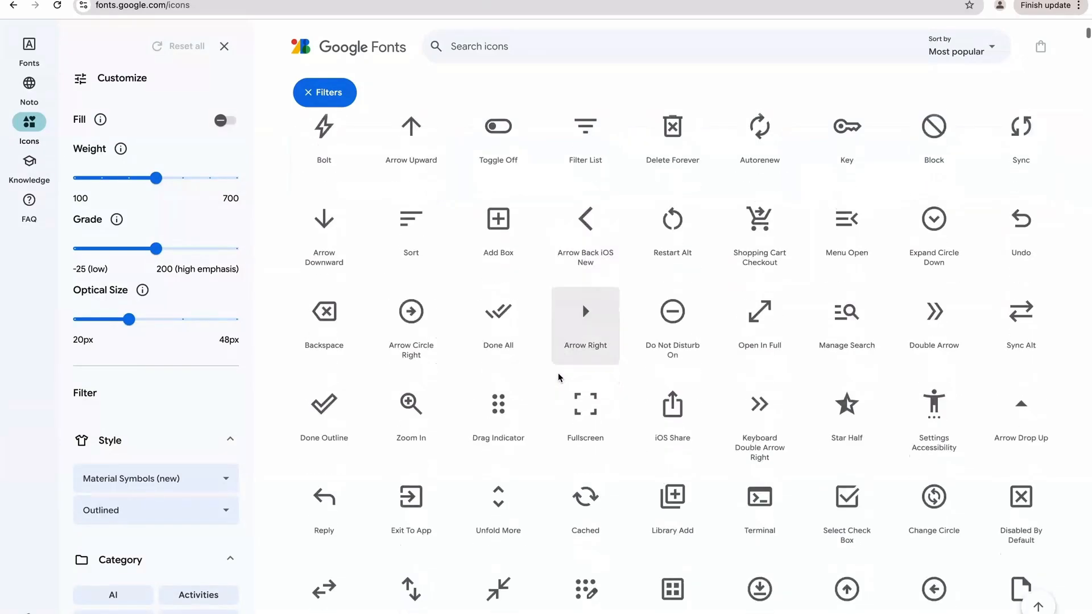
{"action": "scroll", "coordinate": [560, 378], "scroll_direction": "down", "scroll_amount": 20}
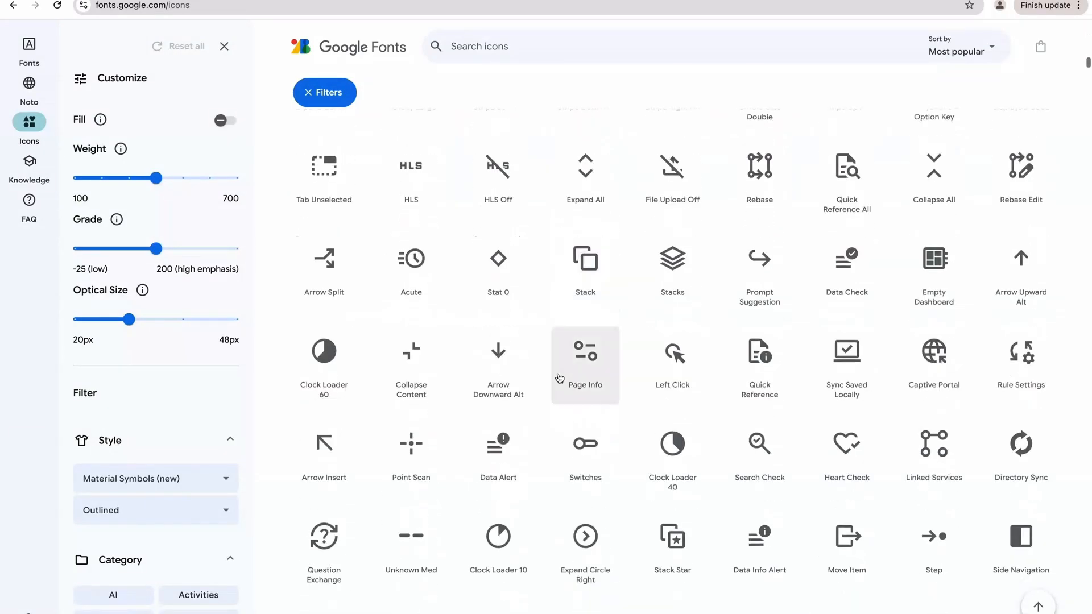
{"action": "scroll", "coordinate": [559, 378], "scroll_direction": "down", "scroll_amount": 20}
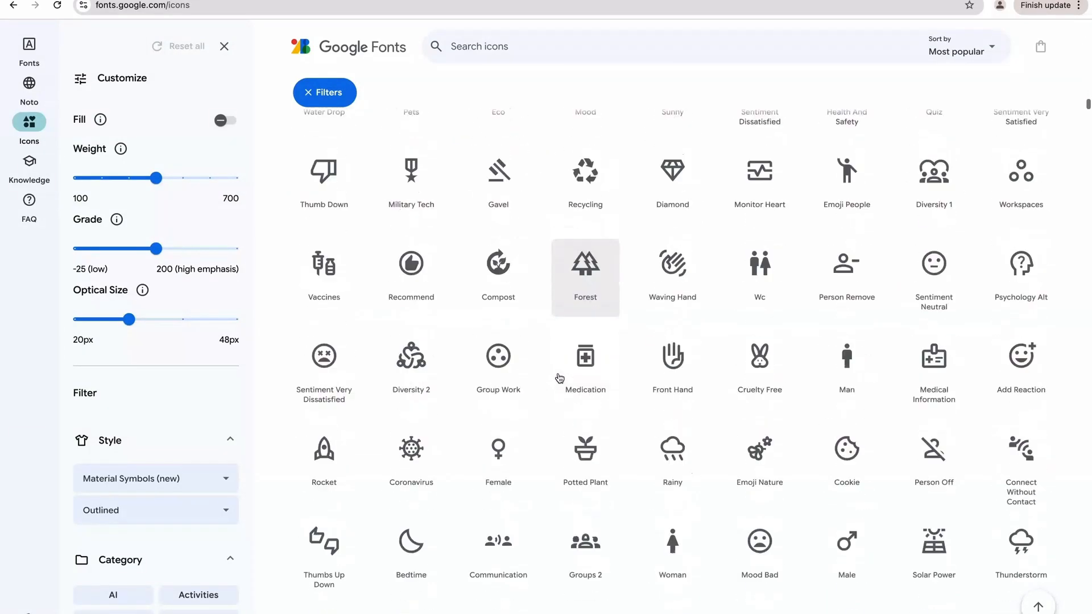
{"action": "scroll", "coordinate": [559, 378], "scroll_direction": "down", "scroll_amount": 13}
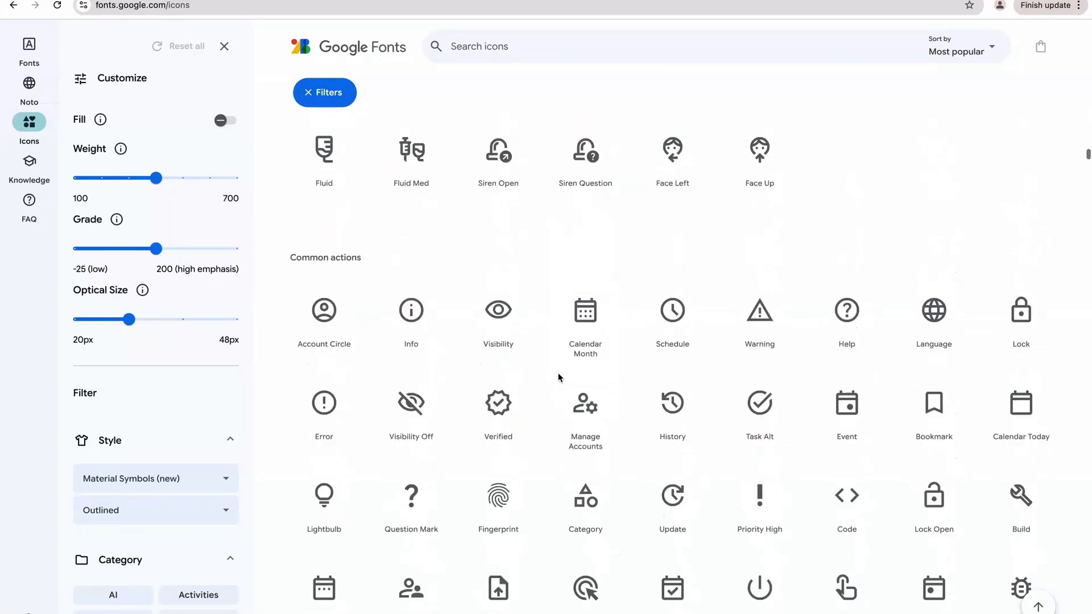
{"action": "scroll", "coordinate": [559, 378], "scroll_direction": "up", "scroll_amount": 20}
{"action": "scroll", "coordinate": [559, 377], "scroll_direction": "down", "scroll_amount": 8}
{"action": "scroll", "coordinate": [560, 377], "scroll_direction": "down", "scroll_amount": 8}
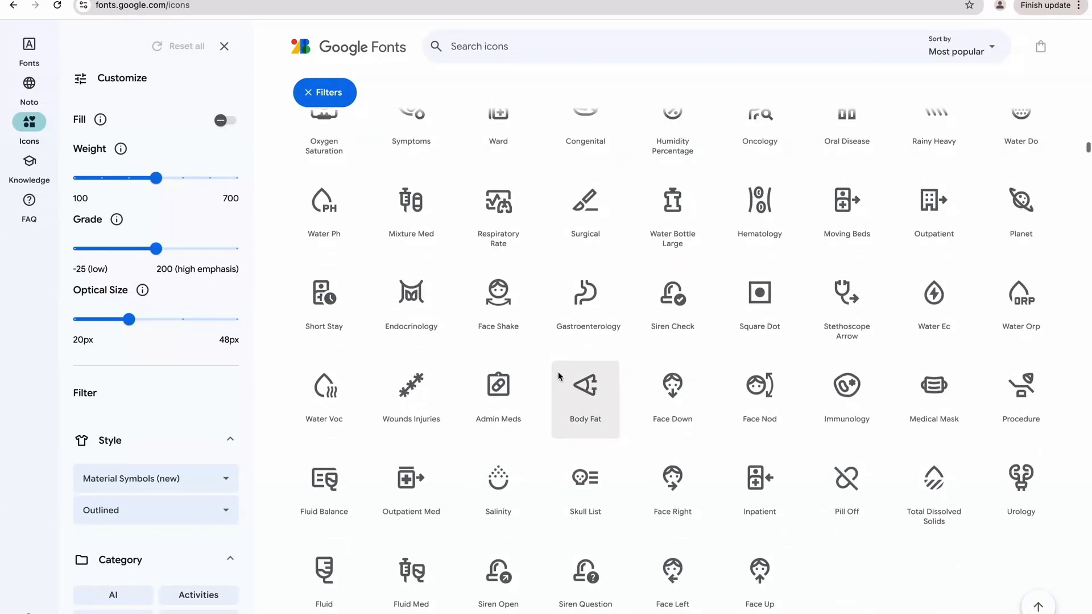
{"action": "scroll", "coordinate": [559, 377], "scroll_direction": "down", "scroll_amount": 10}
{"action": "scroll", "coordinate": [559, 375], "scroll_direction": "down", "scroll_amount": 1}
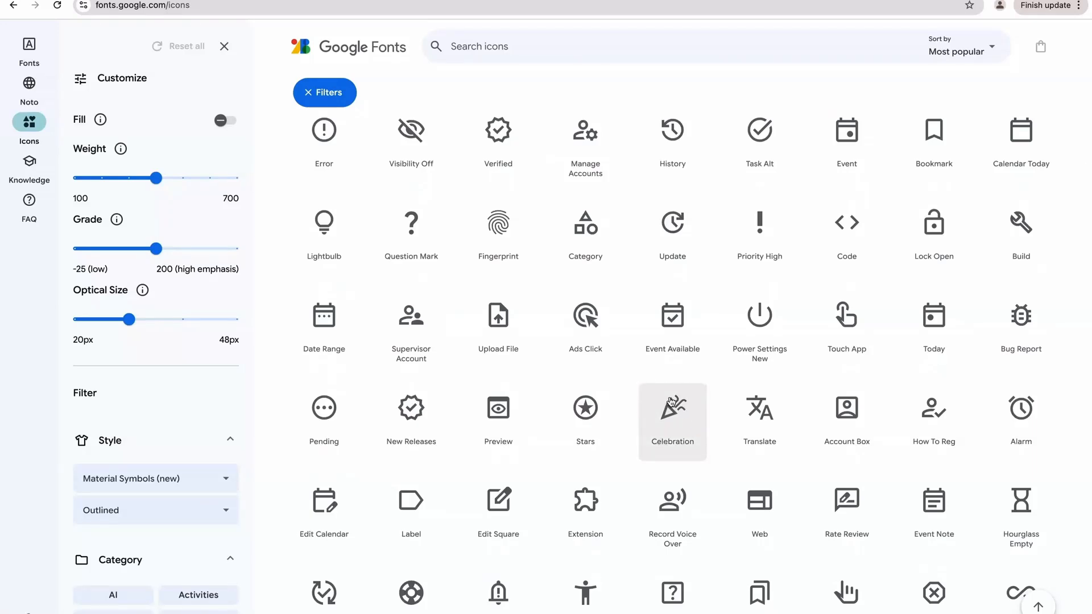
{"action": "scroll", "coordinate": [671, 402], "scroll_direction": "down", "scroll_amount": 20}
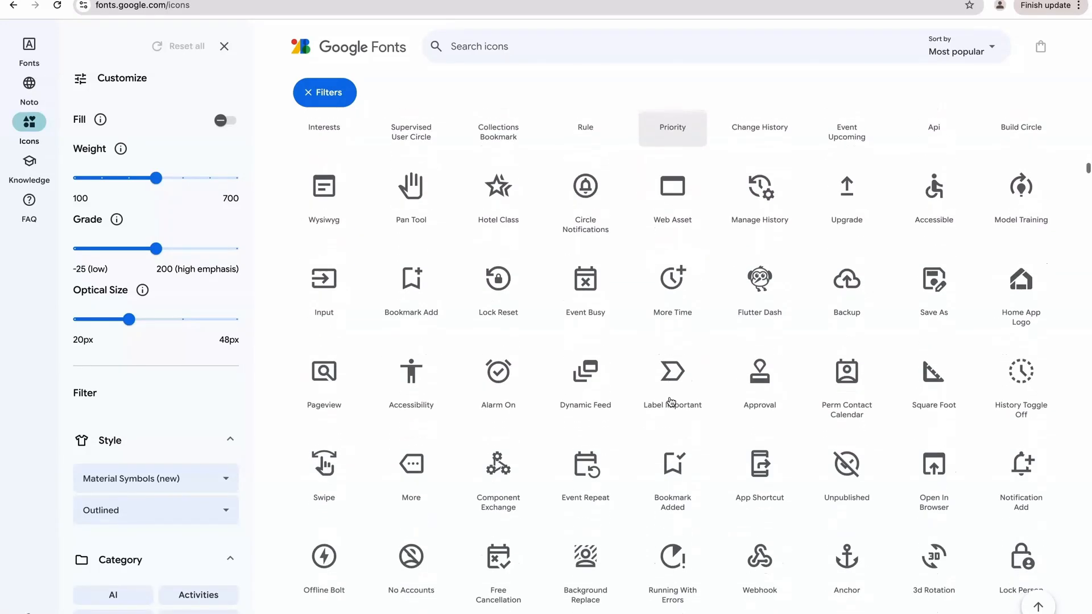
{"action": "scroll", "coordinate": [671, 402], "scroll_direction": "down", "scroll_amount": 8}
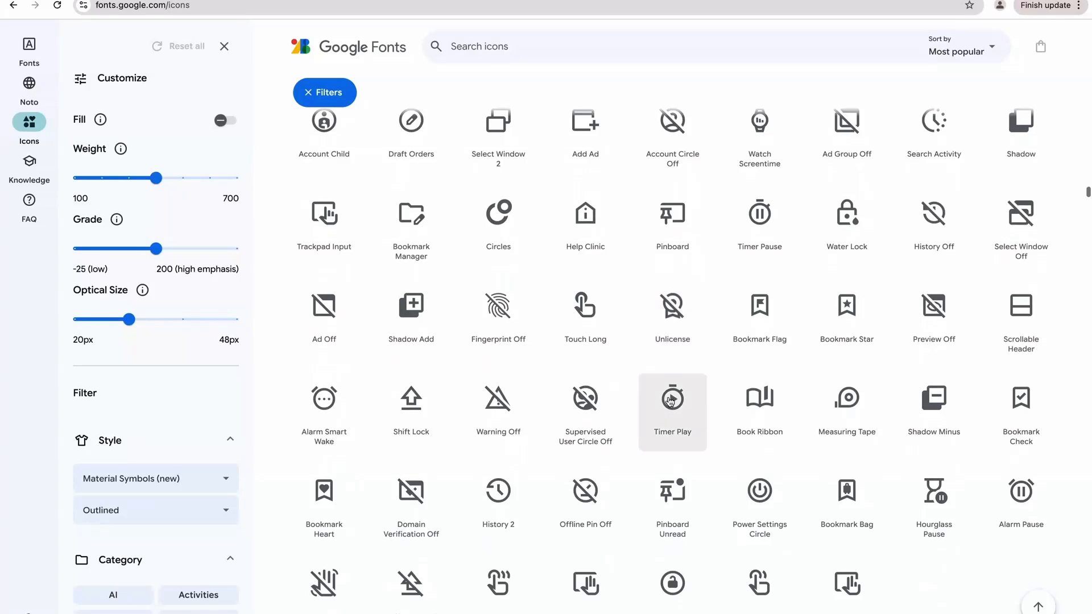
Filter the icons by the Activities category and by Communication, examining the icons in each
{"action": "scroll", "coordinate": [166, 411], "scroll_direction": "down", "scroll_amount": 4}
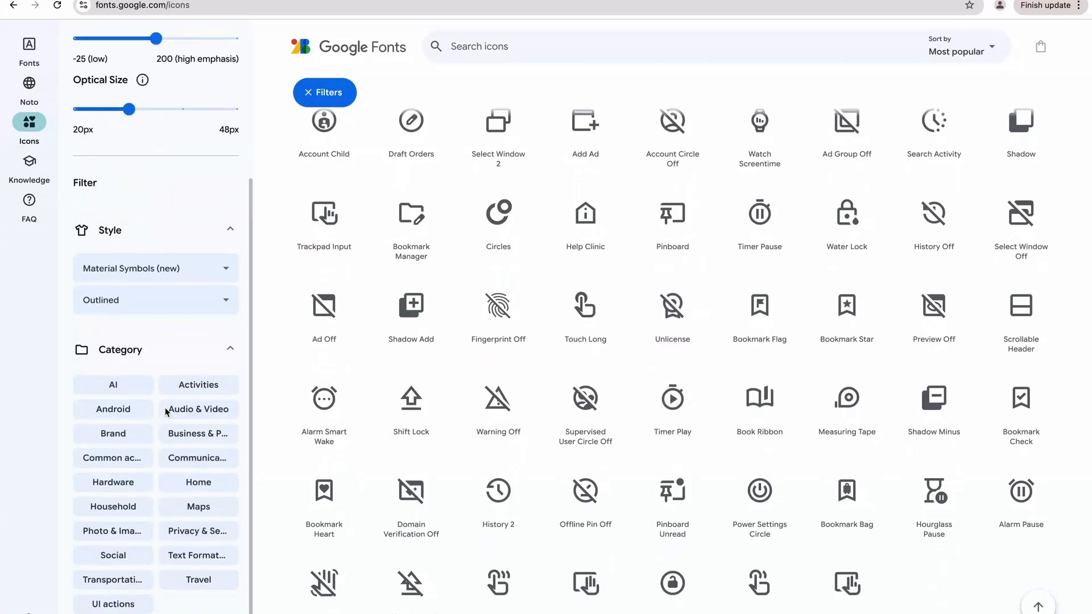
{"action": "left_click", "coordinate": [199, 384]}
{"action": "scroll", "coordinate": [605, 331], "scroll_direction": "down", "scroll_amount": 15}
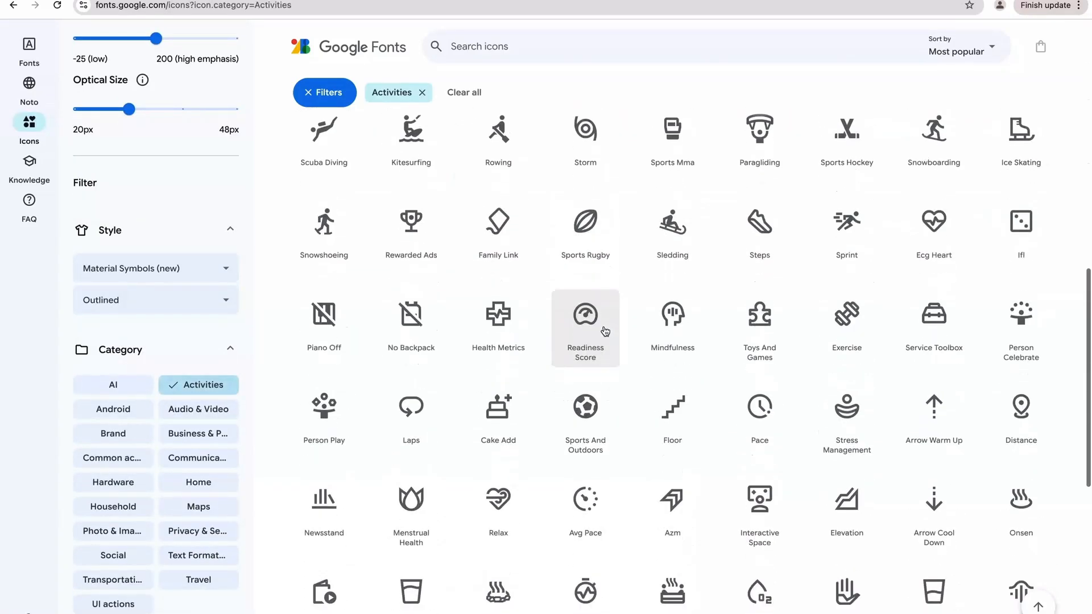
{"action": "left_click", "coordinate": [192, 455]}
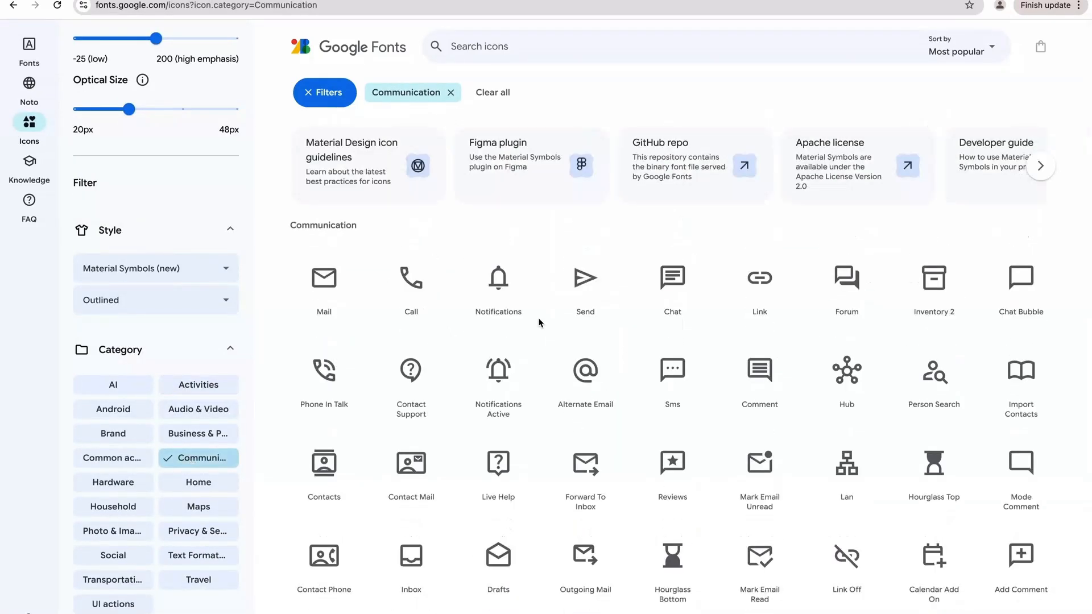
{"action": "scroll", "coordinate": [540, 320], "scroll_direction": "down", "scroll_amount": 5}
{"action": "scroll", "coordinate": [539, 323], "scroll_direction": "down", "scroll_amount": 12}
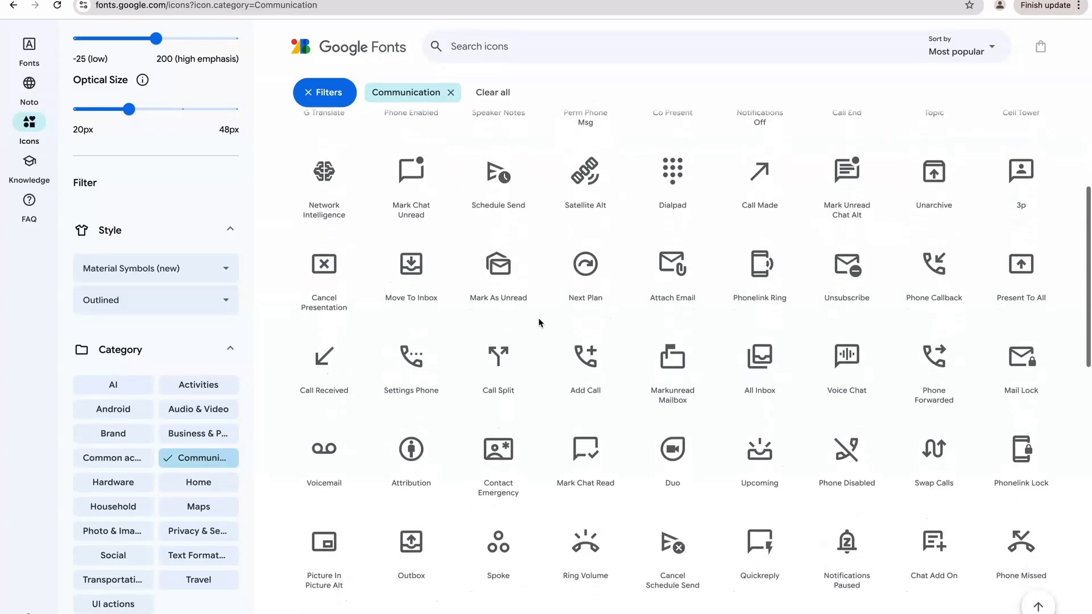
{"action": "scroll", "coordinate": [539, 322], "scroll_direction": "up", "scroll_amount": 17}
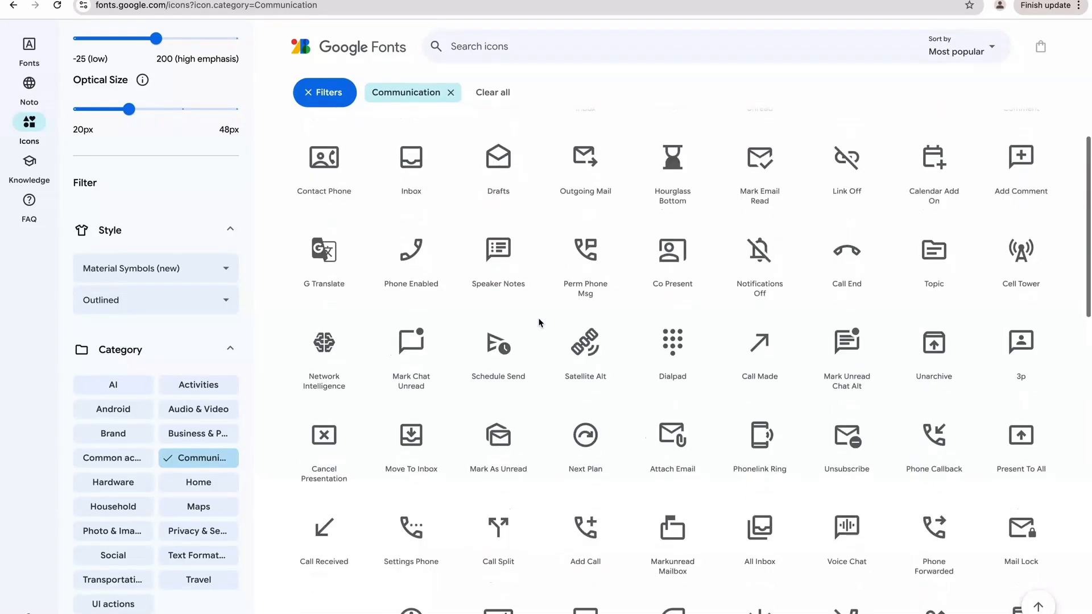
Clear the Communication filter, search the icons for "watch chec" and open the Watch Check icon's details
{"action": "left_click", "coordinate": [434, 90]}
{"action": "left_click", "coordinate": [478, 48]}
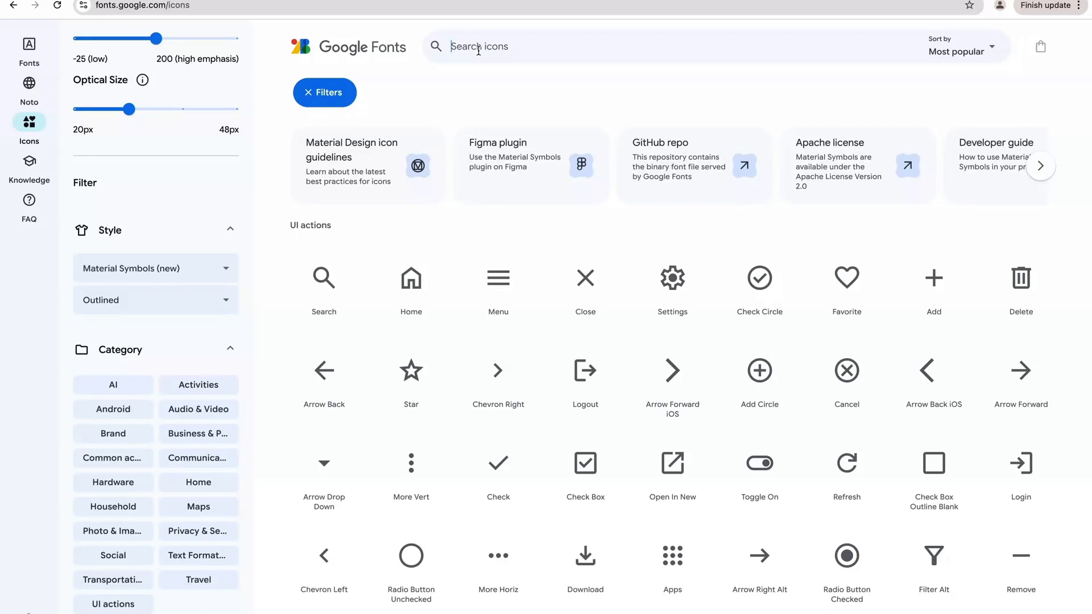
{"action": "type", "text": "watch chec"}
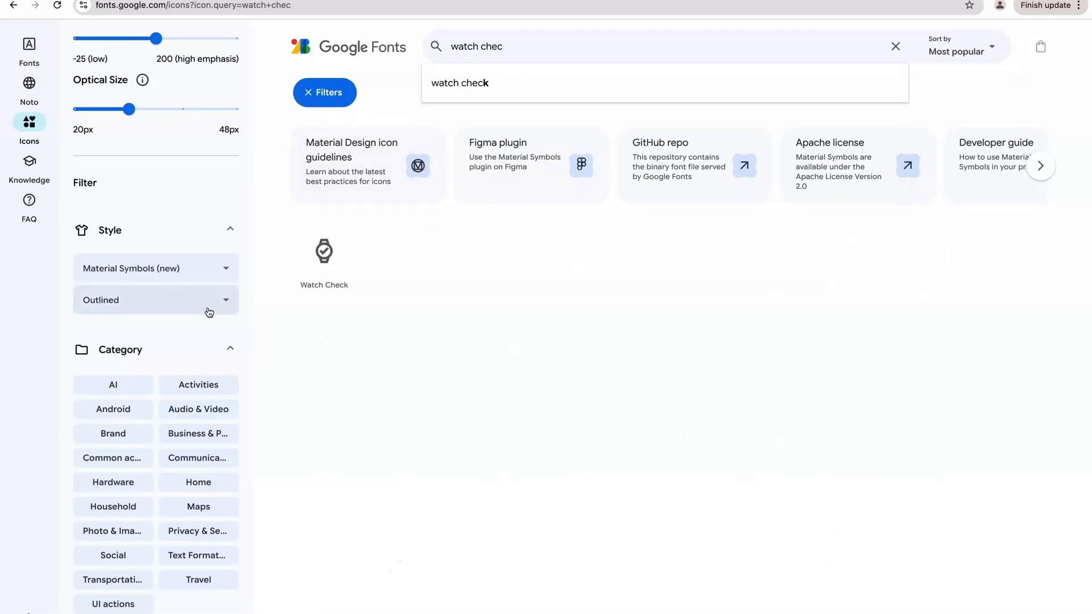
{"action": "left_click", "coordinate": [322, 259]}
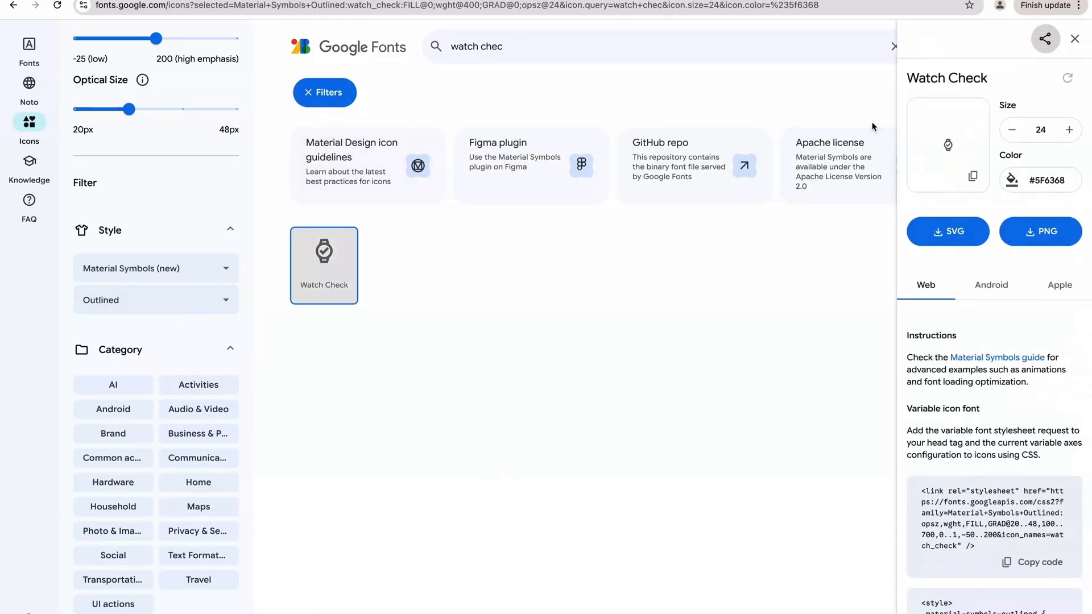
Set the size of the Watch Check icon to 100
{"action": "double_click", "coordinate": [1045, 130]}
{"action": "type", "text": "1"}
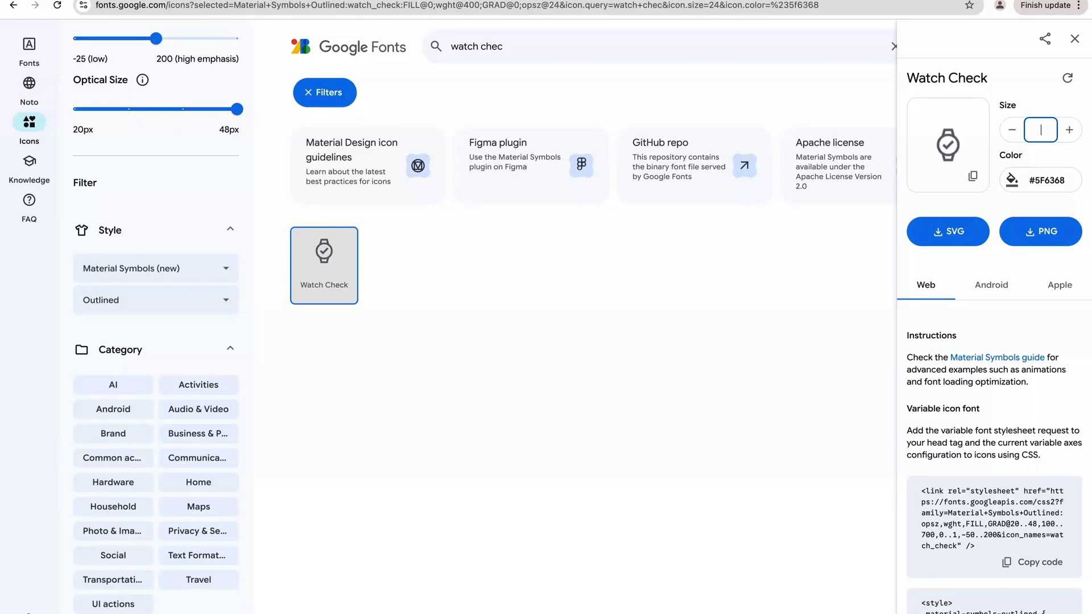
{"action": "type", "text": "00"}
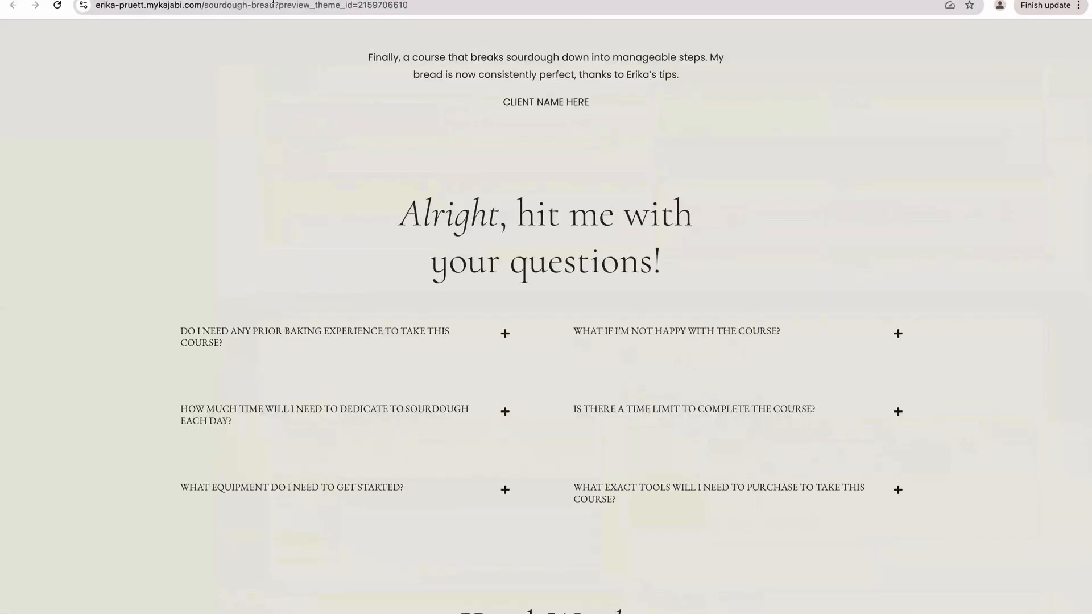
Look through the sourdough bread course preview page, from the course introduction to the frequently asked questions
{"action": "scroll", "coordinate": [271, 251], "scroll_direction": "down", "scroll_amount": 20}
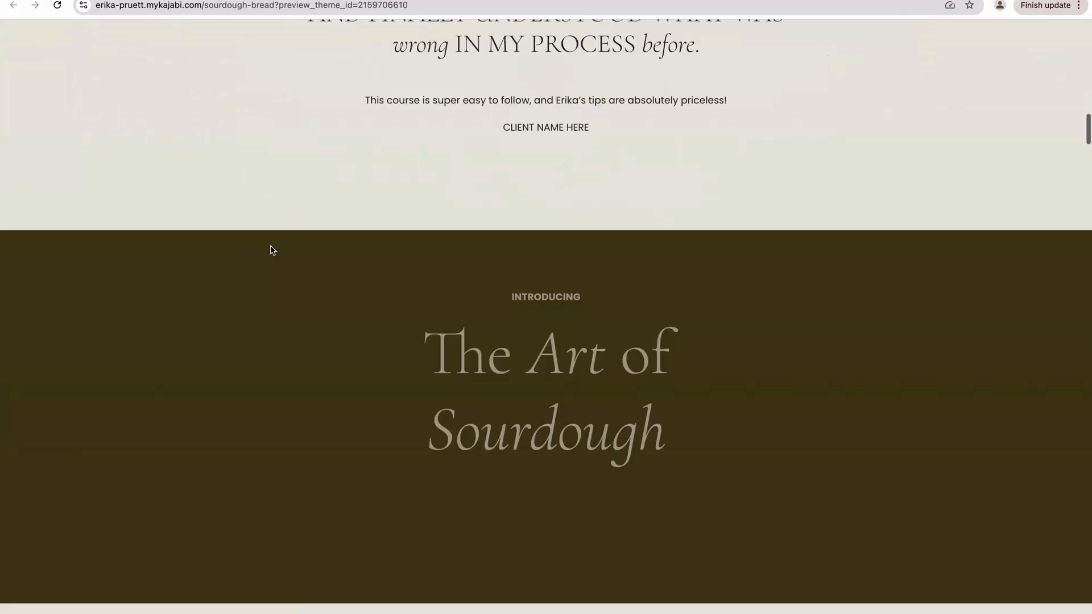
{"action": "scroll", "coordinate": [270, 250], "scroll_direction": "down", "scroll_amount": 20}
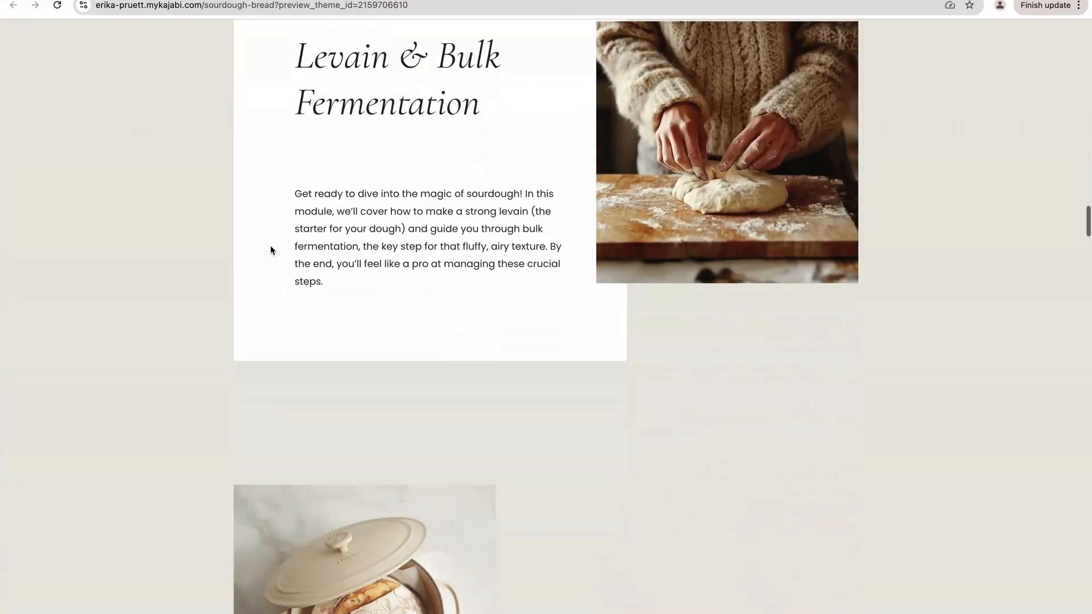
{"action": "scroll", "coordinate": [271, 250], "scroll_direction": "down", "scroll_amount": 20}
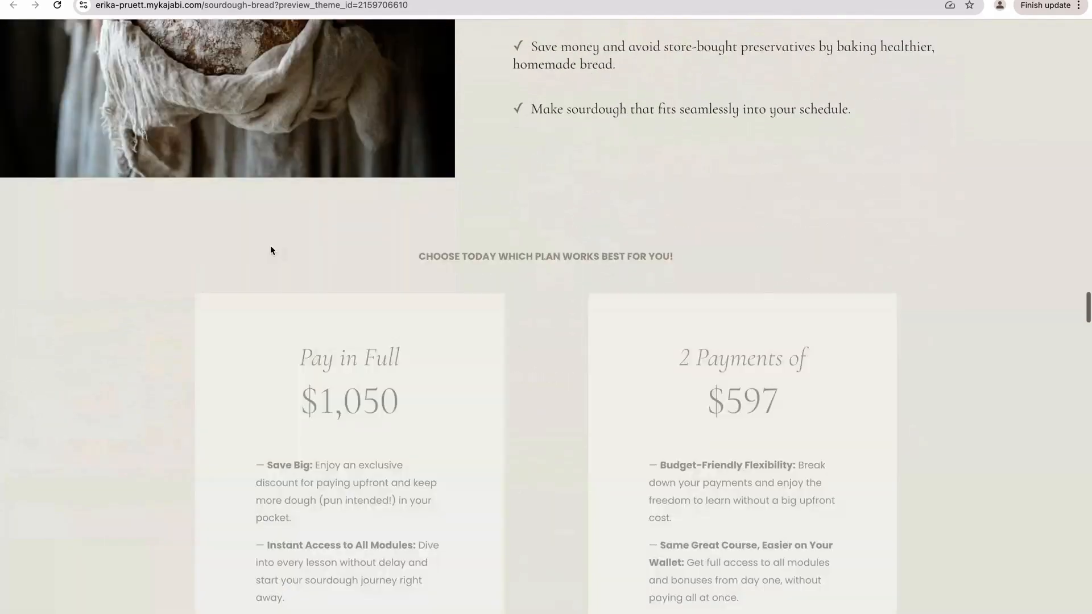
{"action": "scroll", "coordinate": [271, 249], "scroll_direction": "down", "scroll_amount": 20}
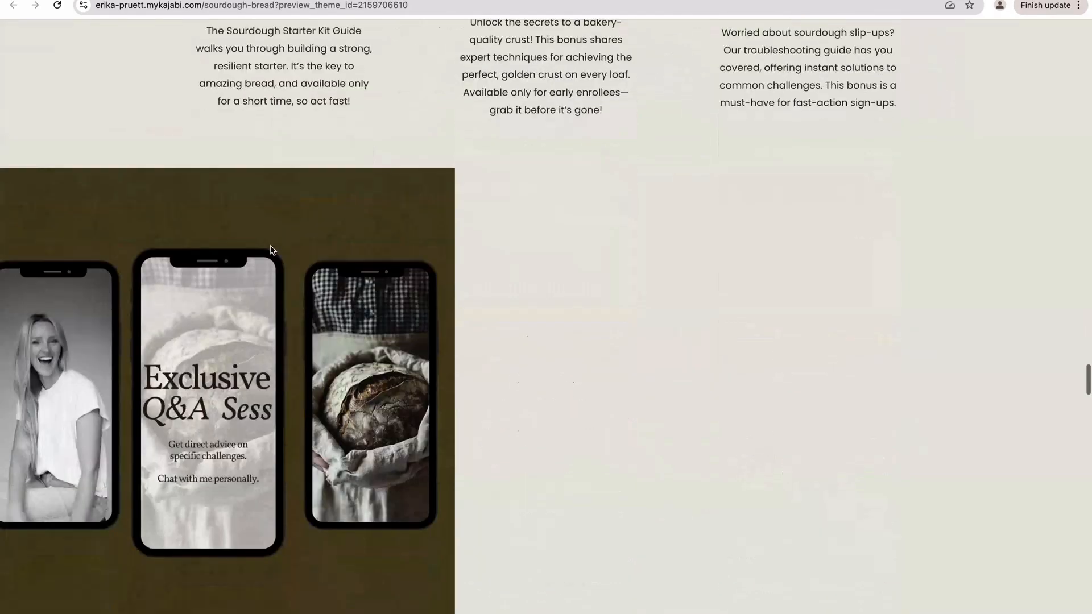
{"action": "scroll", "coordinate": [271, 250], "scroll_direction": "down", "scroll_amount": 20}
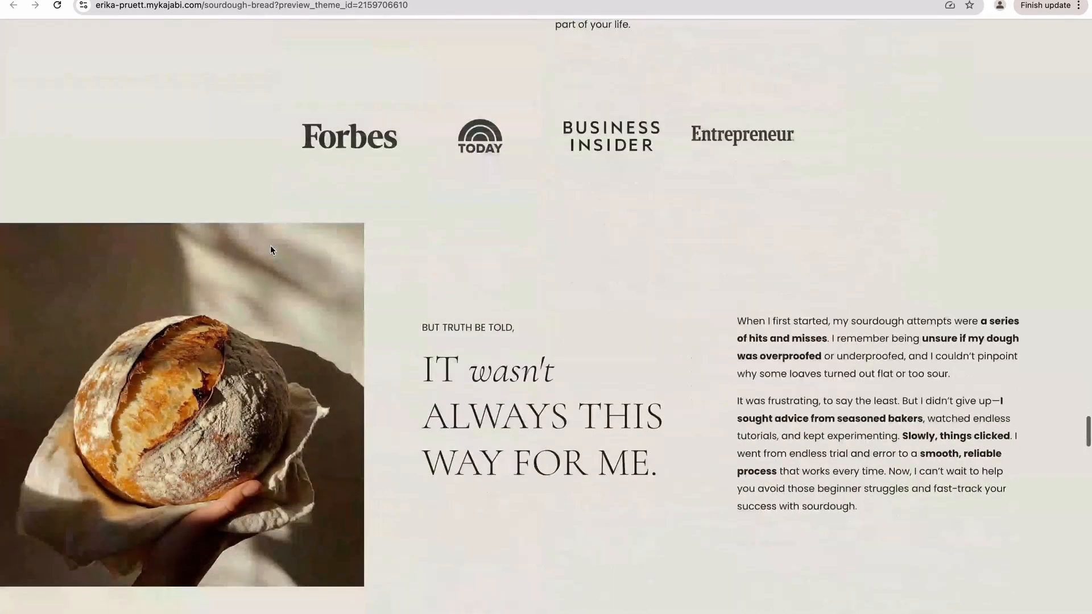
{"action": "scroll", "coordinate": [271, 250], "scroll_direction": "down", "scroll_amount": 20}
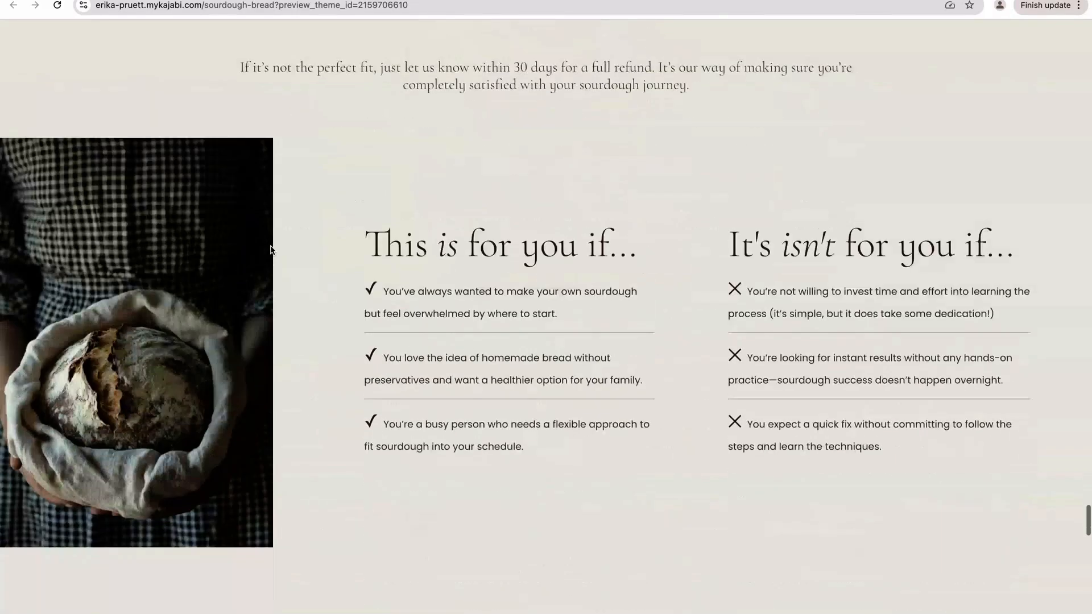
{"action": "scroll", "coordinate": [271, 250], "scroll_direction": "down", "scroll_amount": 10}
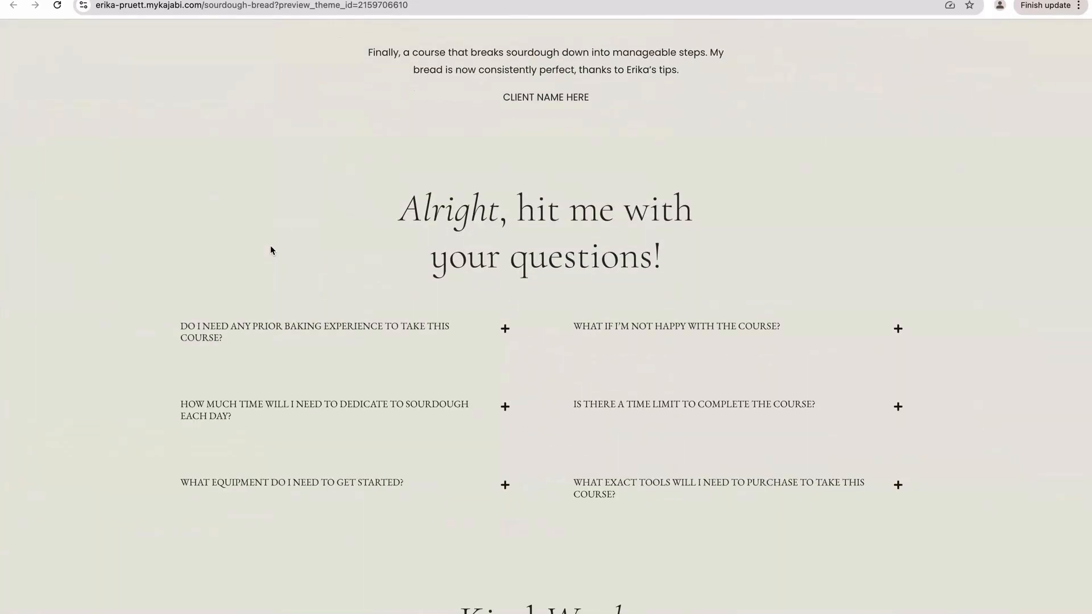
Switch to the Kajabi page editor and open the settings of the Course/Program Title section with the dark "The Art of Sourdough" heading
{"action": "left_click", "coordinate": [188, 0]}
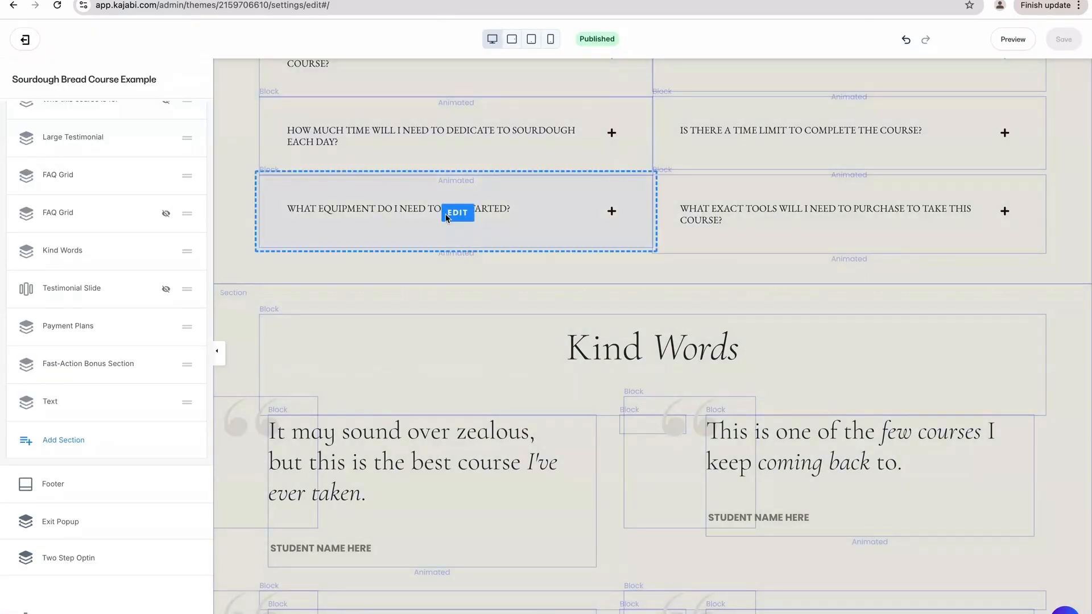
{"action": "scroll", "coordinate": [80, 267], "scroll_direction": "up", "scroll_amount": 15}
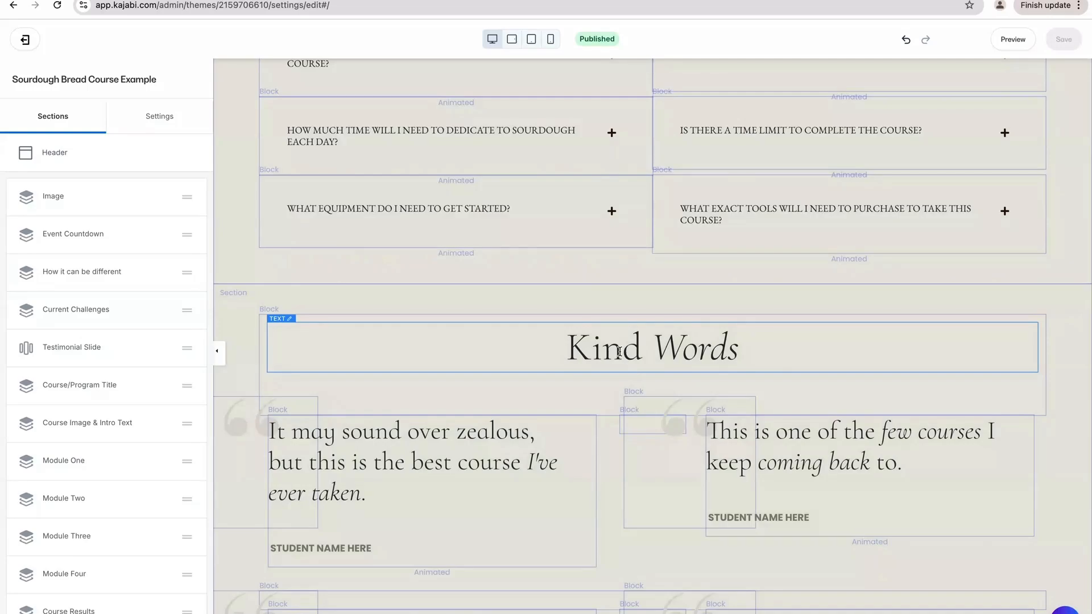
{"action": "scroll", "coordinate": [619, 350], "scroll_direction": "up", "scroll_amount": 5}
{"action": "scroll", "coordinate": [654, 256], "scroll_direction": "down", "scroll_amount": 5}
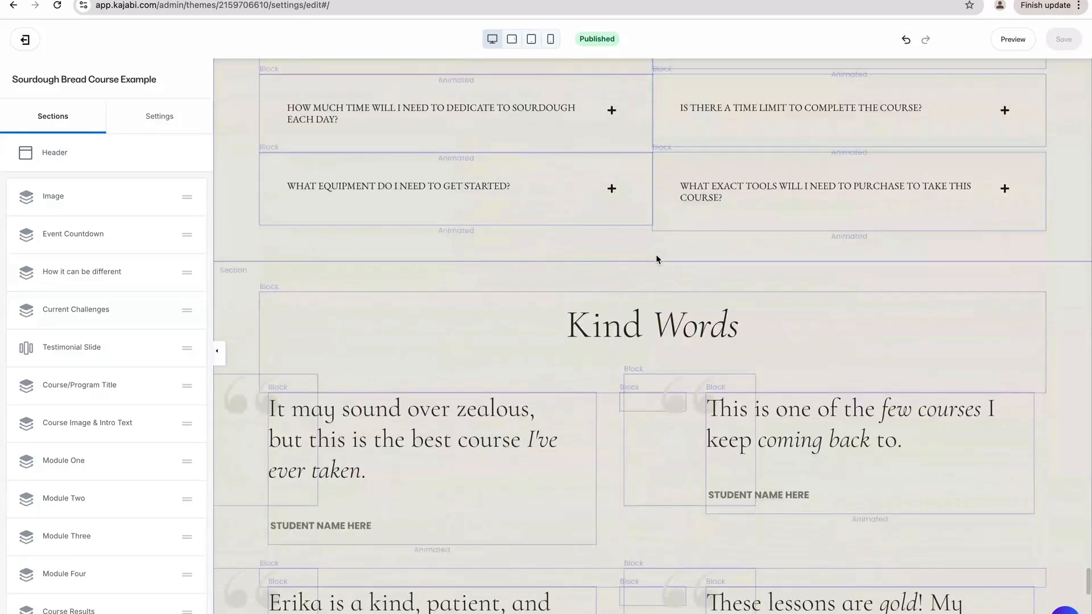
{"action": "scroll", "coordinate": [413, 256], "scroll_direction": "up", "scroll_amount": 20}
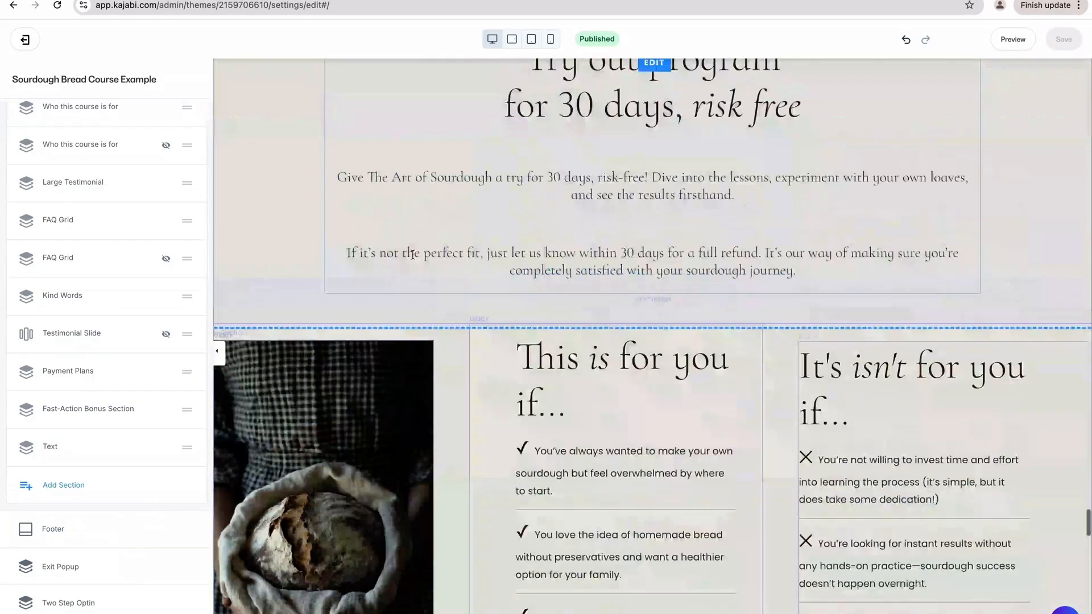
{"action": "scroll", "coordinate": [414, 256], "scroll_direction": "up", "scroll_amount": 10}
{"action": "scroll", "coordinate": [383, 261], "scroll_direction": "down", "scroll_amount": 3}
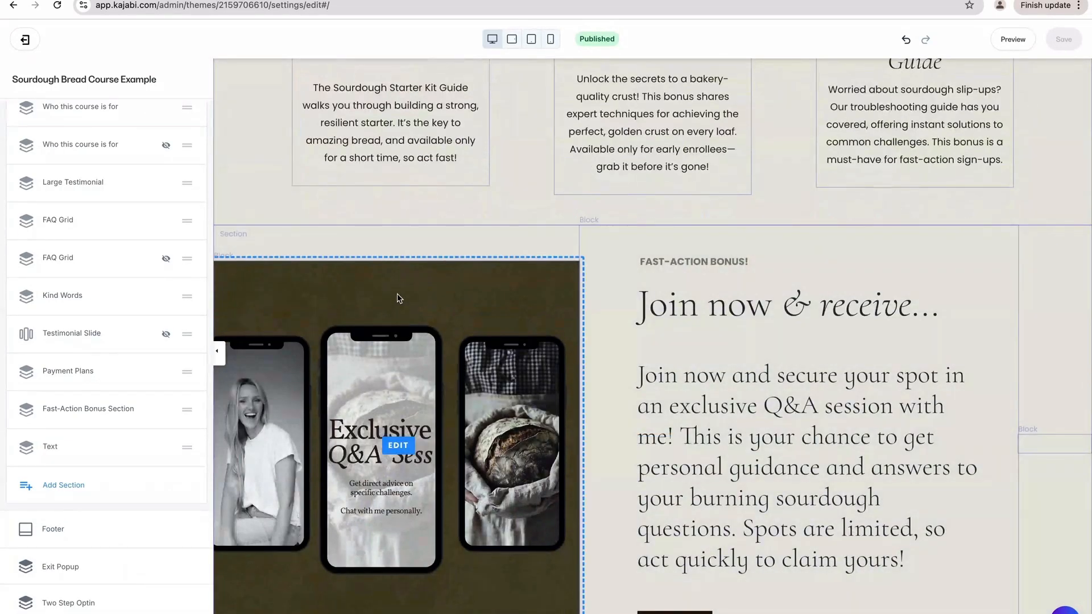
{"action": "scroll", "coordinate": [398, 296], "scroll_direction": "up", "scroll_amount": 6}
{"action": "scroll", "coordinate": [397, 293], "scroll_direction": "up", "scroll_amount": 20}
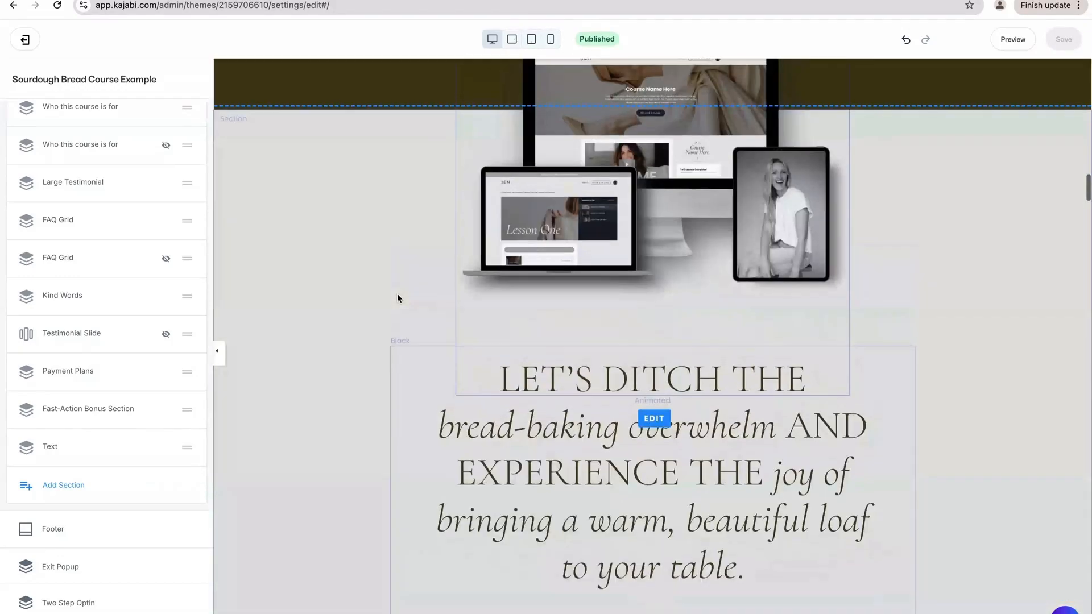
{"action": "scroll", "coordinate": [396, 295], "scroll_direction": "up", "scroll_amount": 8}
{"action": "left_click", "coordinate": [235, 359]}
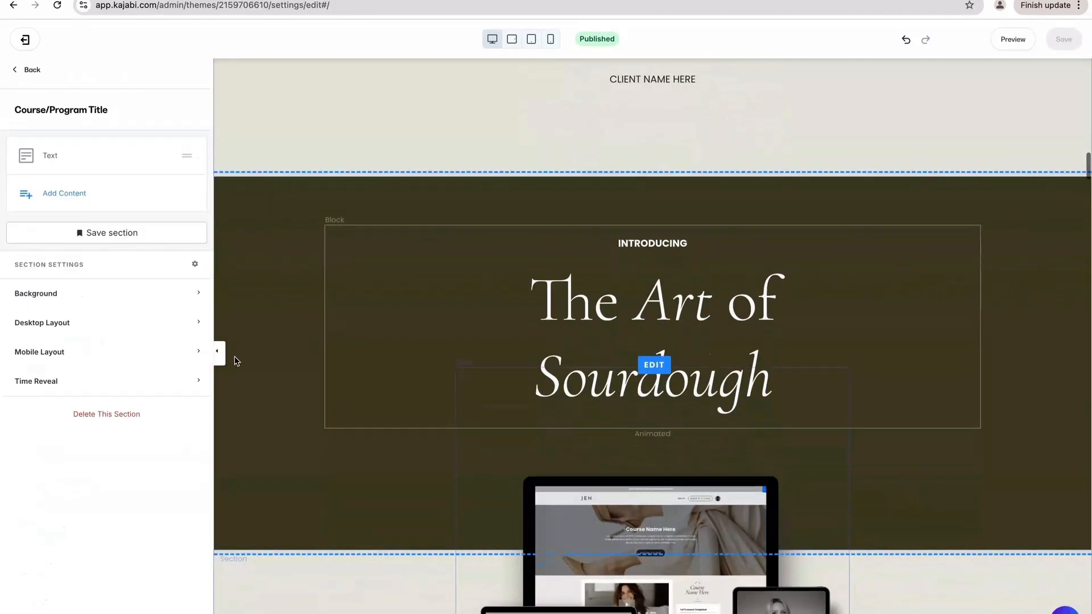
Open the section's background color and copy its hex code
{"action": "left_click", "coordinate": [37, 291]}
{"action": "scroll", "coordinate": [25, 569], "scroll_direction": "down", "scroll_amount": 5}
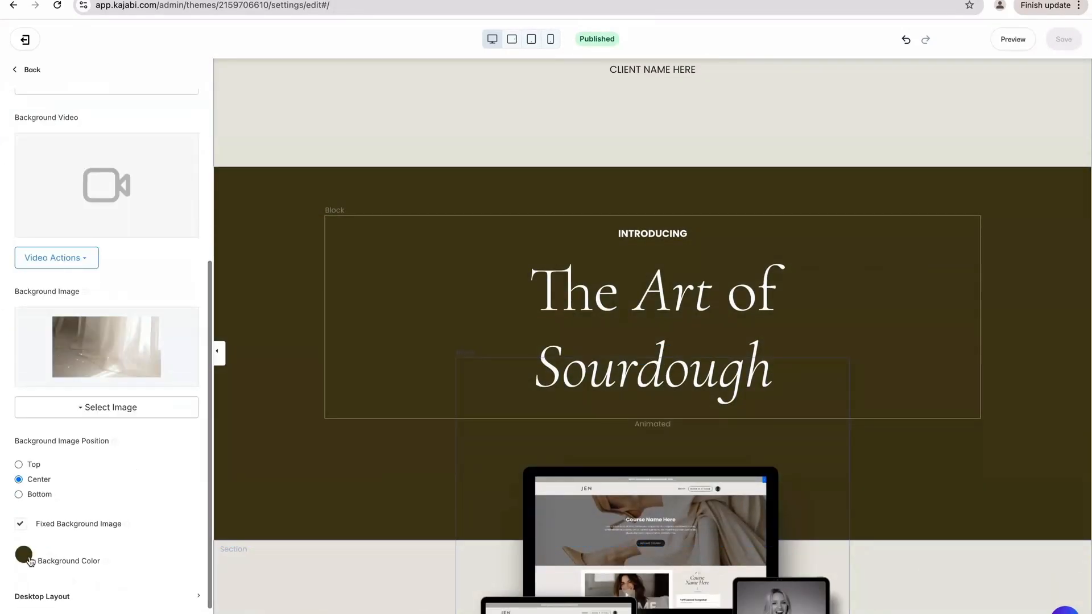
{"action": "left_click", "coordinate": [24, 555]}
{"action": "double_click", "coordinate": [38, 447]}
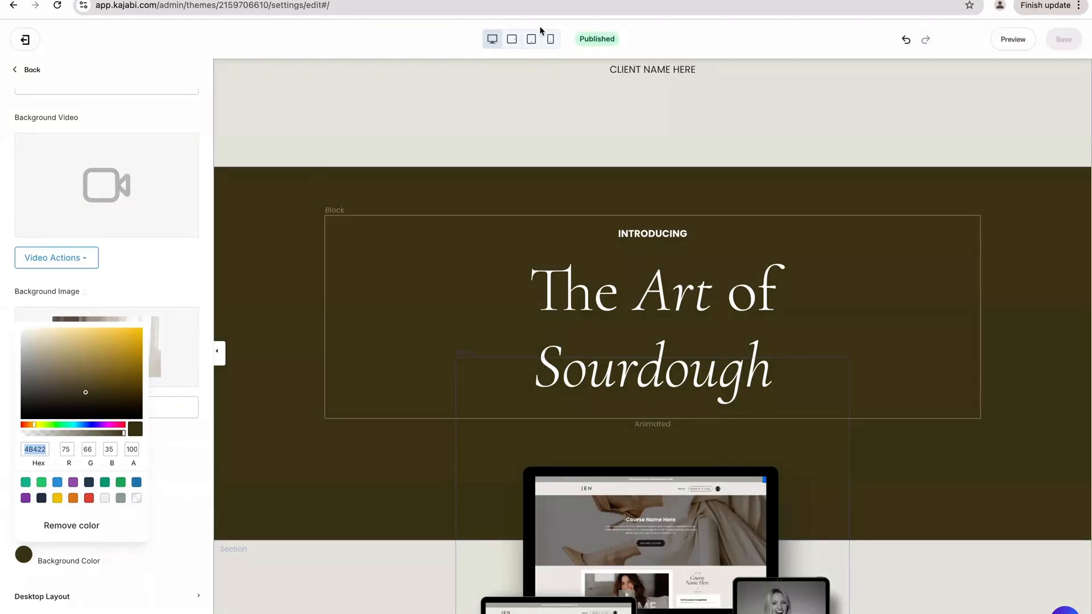
Switch to Google Fonts and set the Watch Check icon's color to #4B4223
{"action": "key", "text": "ctrl+Tab"}
{"action": "triple_click", "coordinate": [1059, 181]}
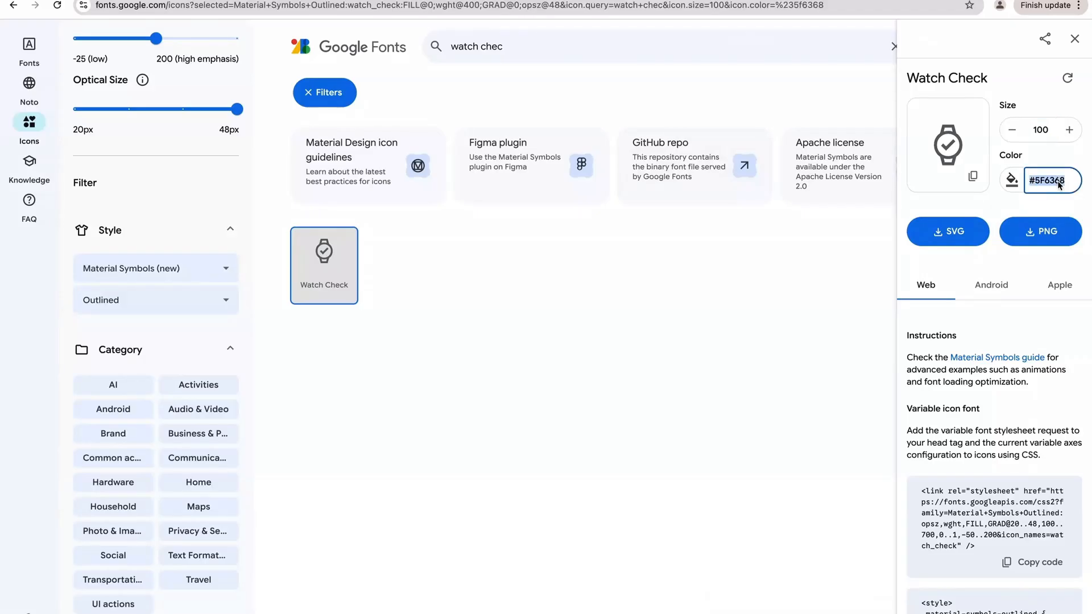
{"action": "type", "text": "4B4223"}
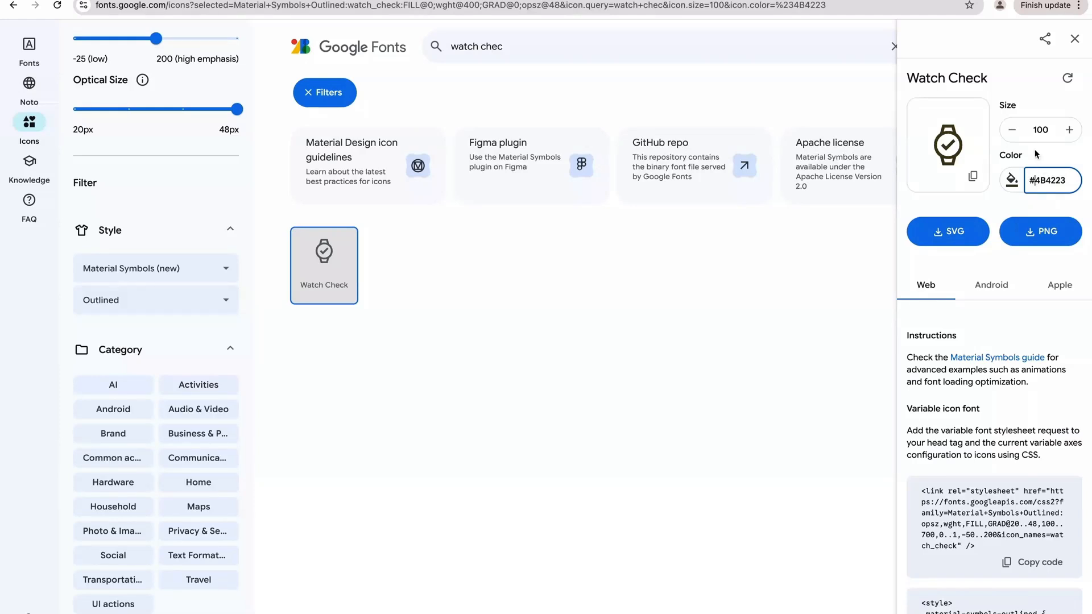
Reduce the icon weight to 200 and download the Watch Check icon as a PNG
{"action": "scroll", "coordinate": [130, 253], "scroll_direction": "up", "scroll_amount": 4}
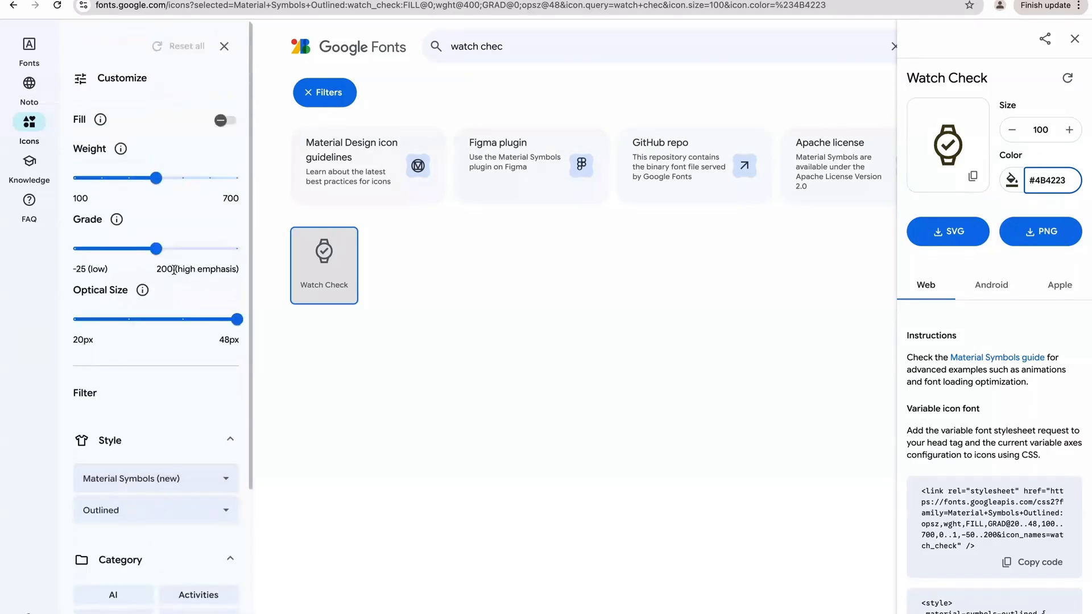
{"action": "left_click_drag", "start_coordinate": [116, 184], "coordinate": [102, 182]}
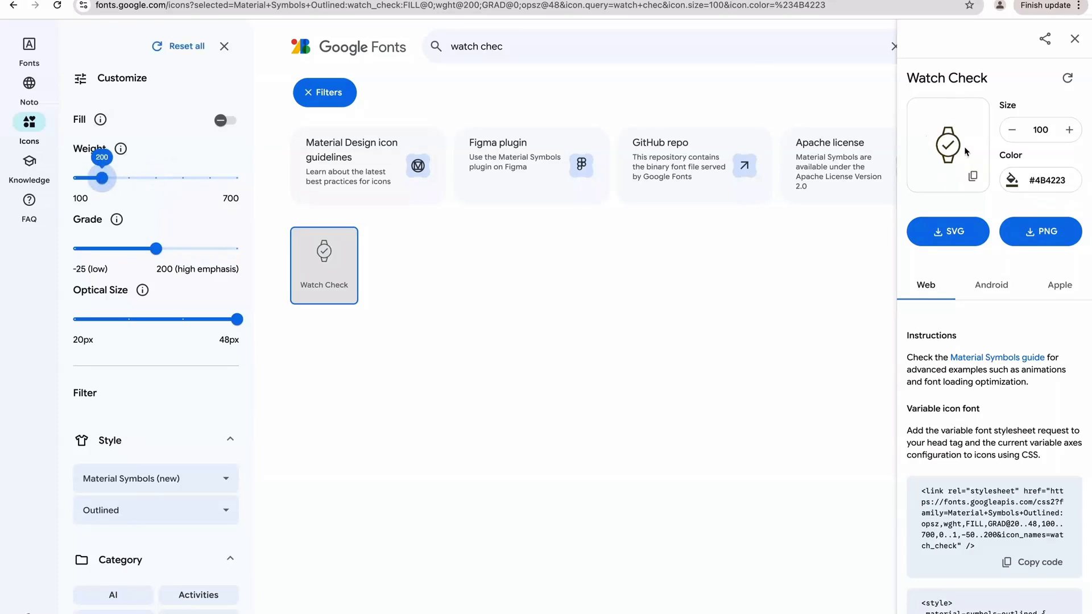
{"action": "left_click", "coordinate": [1049, 242]}
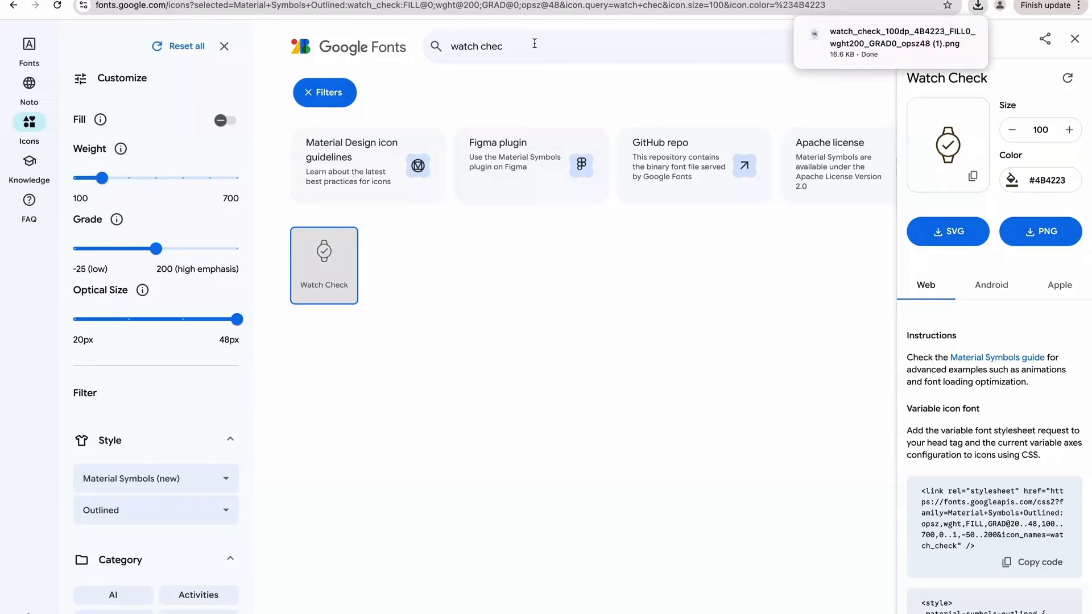
Search the icons for "editor cho" and download the Editor Choice icon as a PNG
{"action": "double_click", "coordinate": [576, 54]}
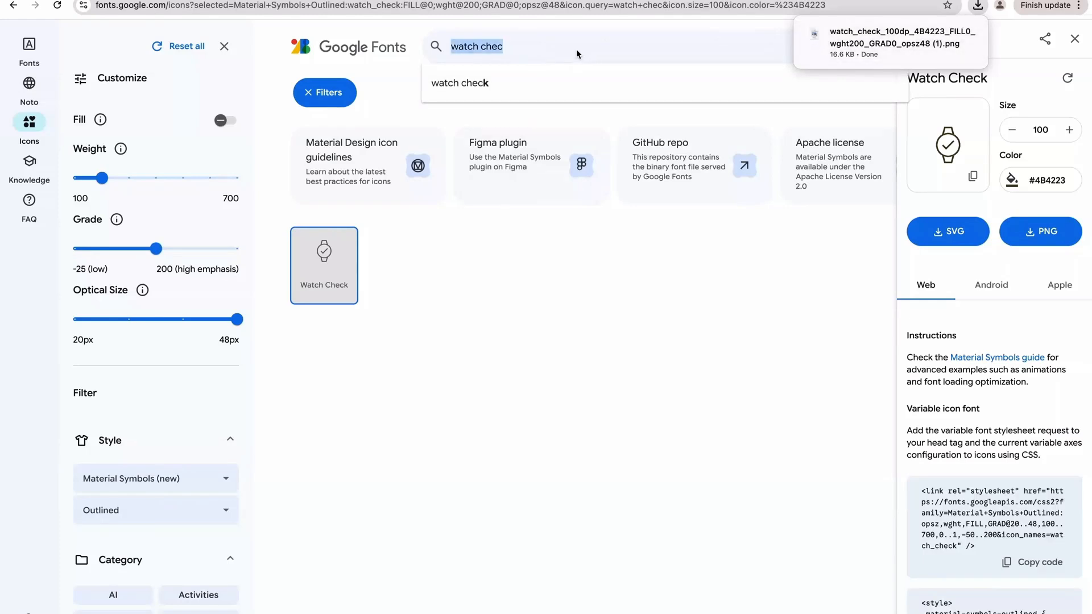
{"action": "type", "text": "editors"}
{"action": "key", "text": "BackSpace"}
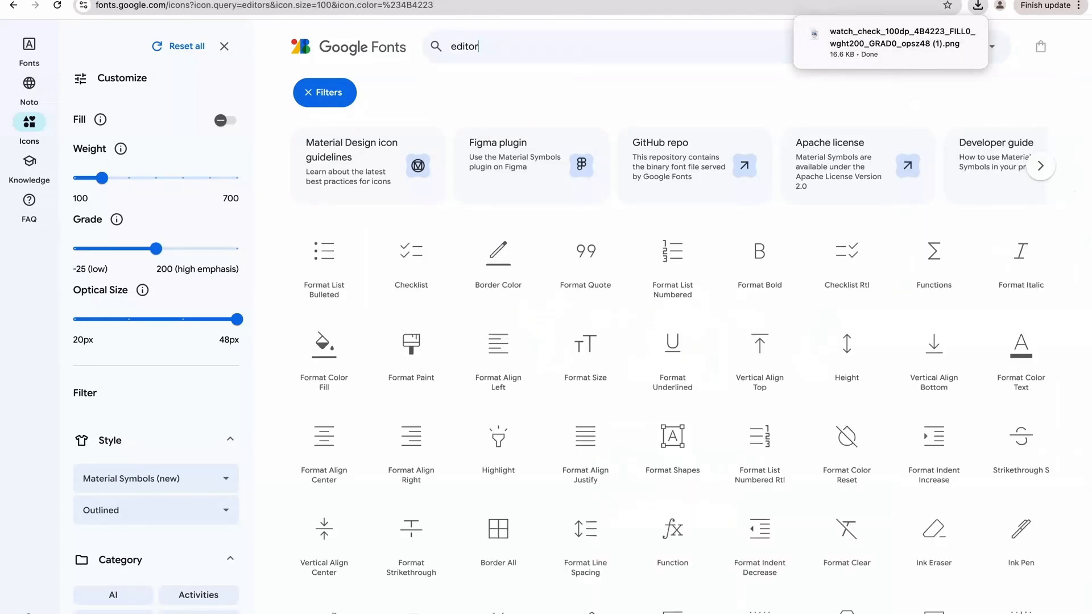
{"action": "type", "text": "cho"}
{"action": "left_click", "coordinate": [325, 259]}
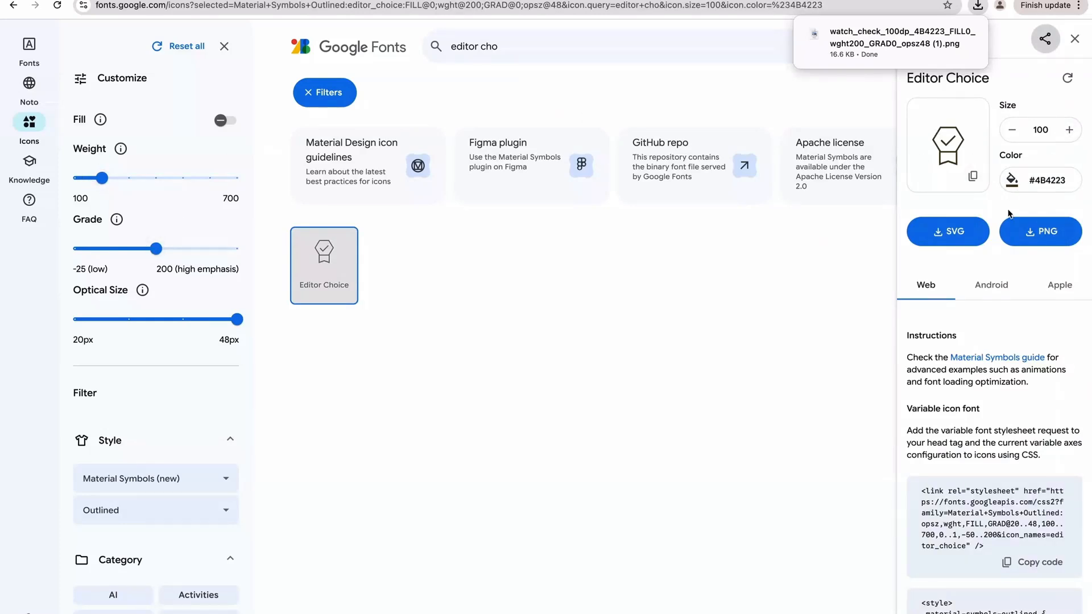
{"action": "left_click", "coordinate": [1040, 231]}
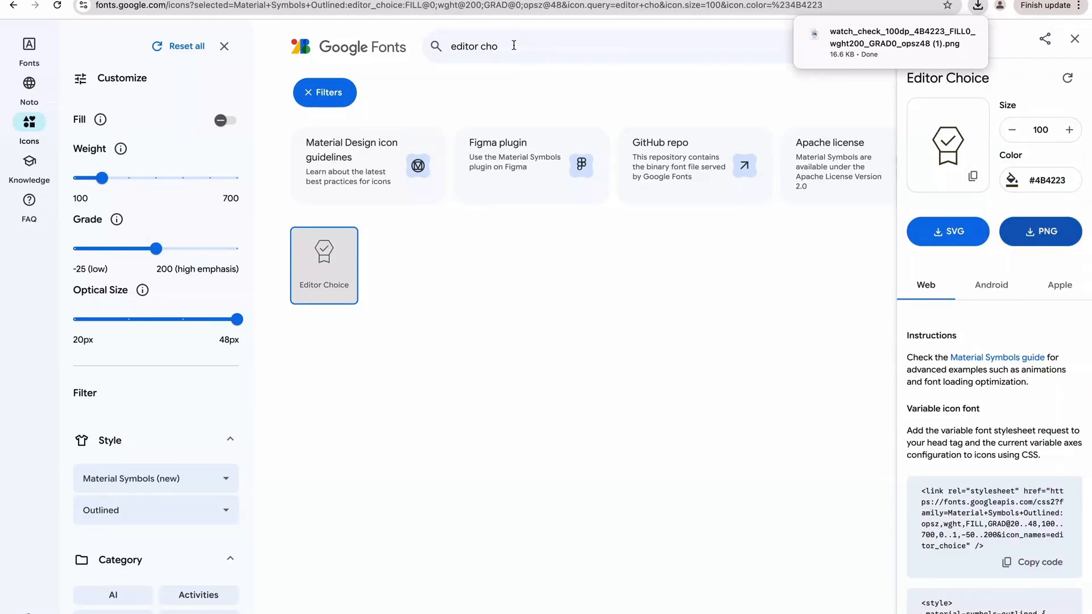
Search the icons for "cheer" and download the Cheer icon as a PNG
{"action": "left_click", "coordinate": [513, 45]}
{"action": "type", "text": "cheer"}
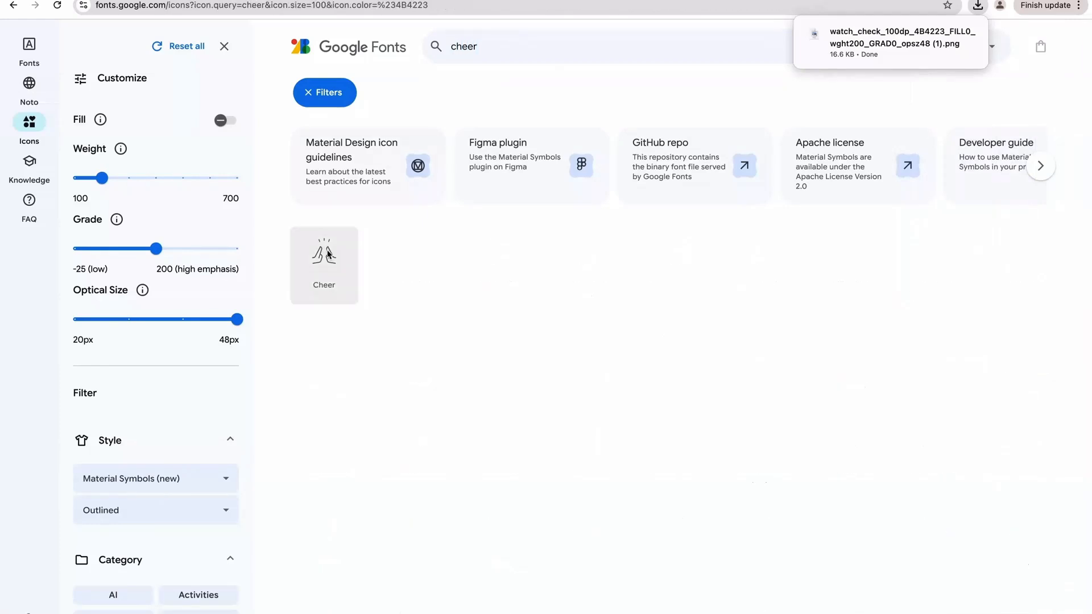
{"action": "left_click", "coordinate": [324, 259]}
{"action": "left_click", "coordinate": [1051, 237]}
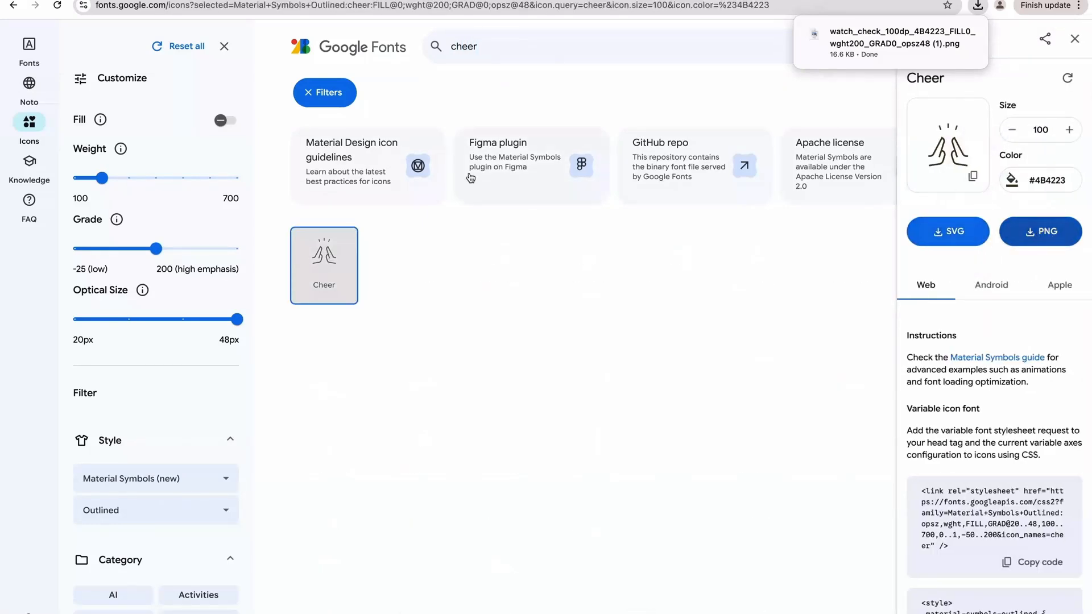
Return to the Kajabi page editor, leave the title section's settings and duplicate the visible FAQ Grid section
{"action": "key", "text": "ctrl+Tab"}
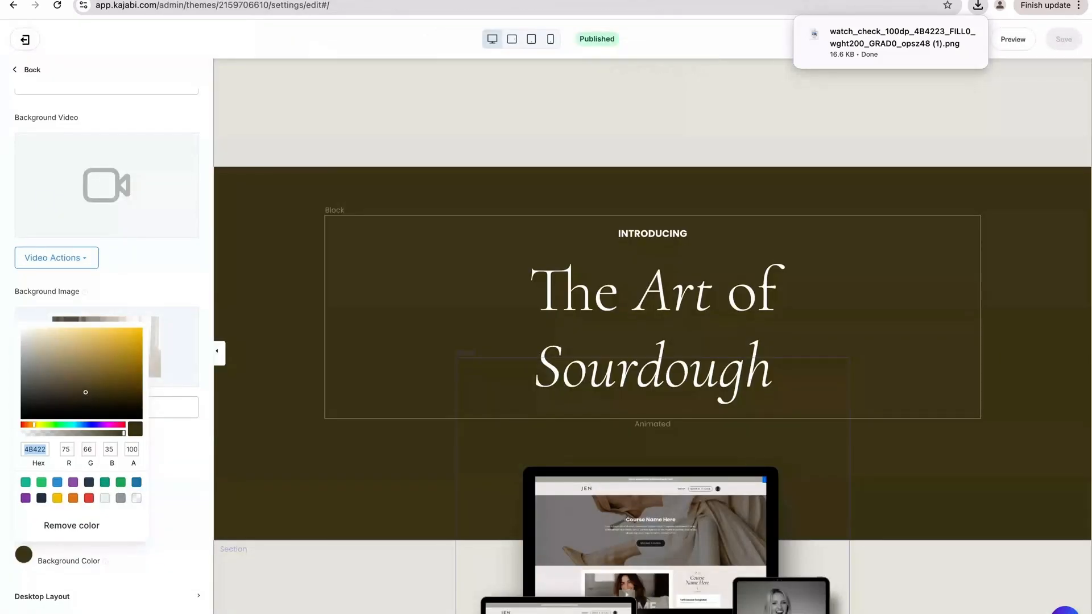
{"action": "left_click", "coordinate": [34, 71]}
{"action": "left_click", "coordinate": [35, 71]}
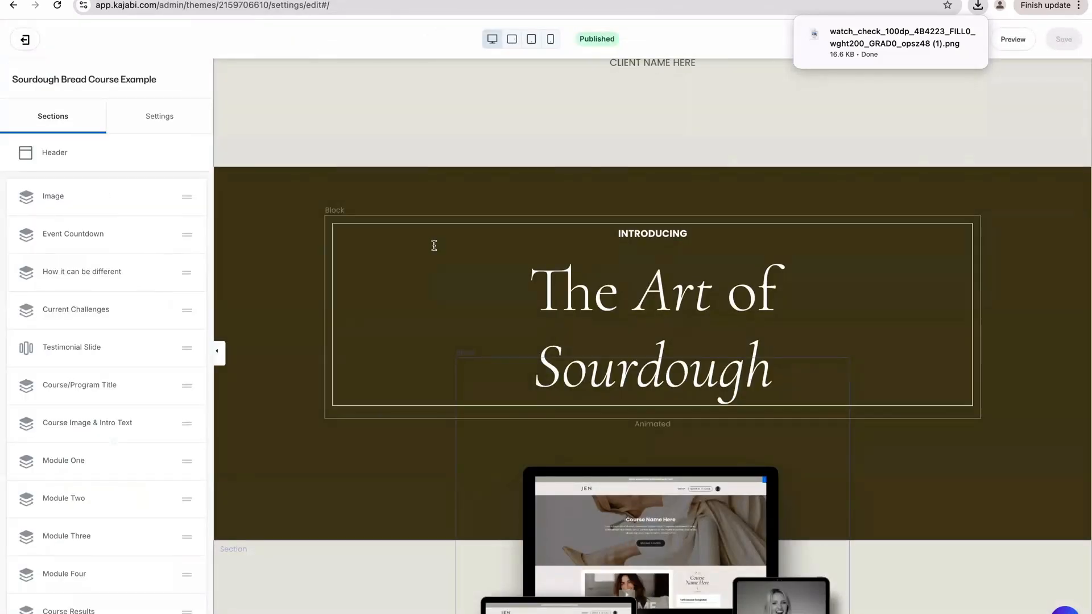
{"action": "scroll", "coordinate": [419, 315], "scroll_direction": "down", "scroll_amount": 20}
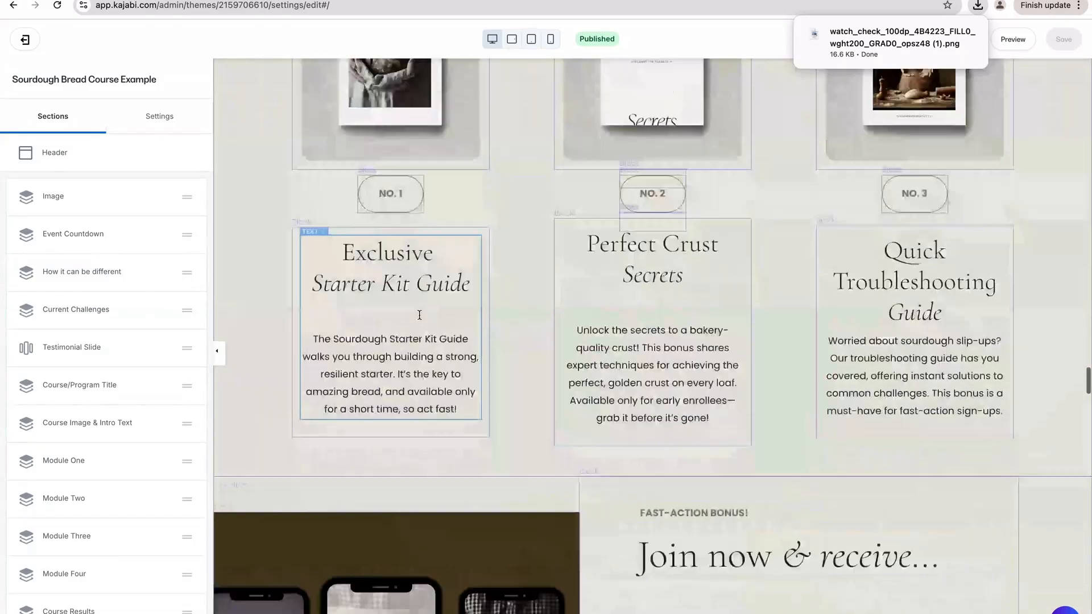
{"action": "scroll", "coordinate": [421, 319], "scroll_direction": "down", "scroll_amount": 20}
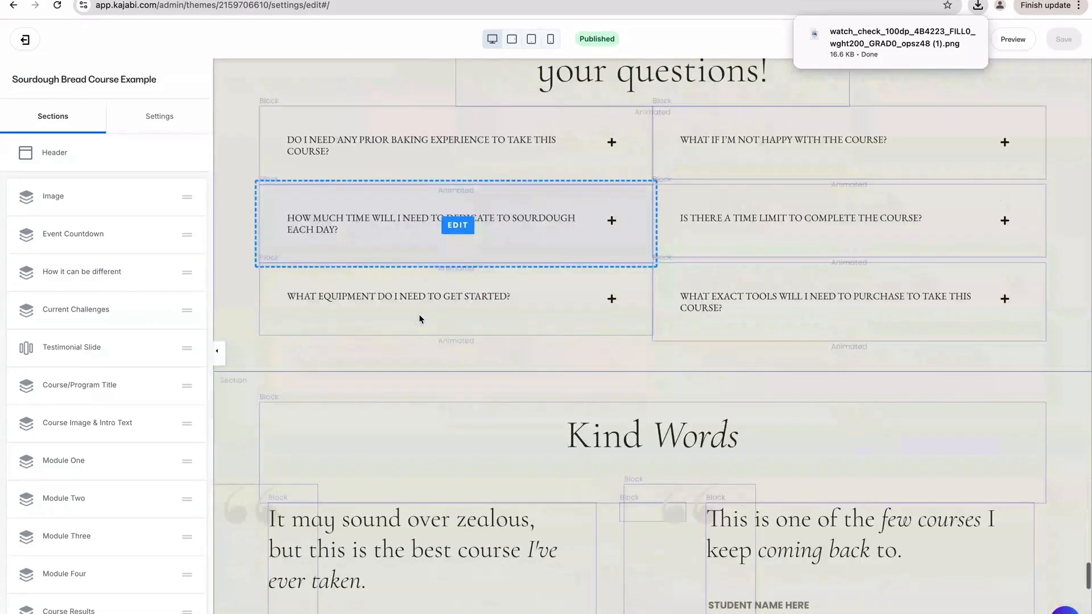
{"action": "scroll", "coordinate": [419, 314], "scroll_direction": "down", "scroll_amount": 10}
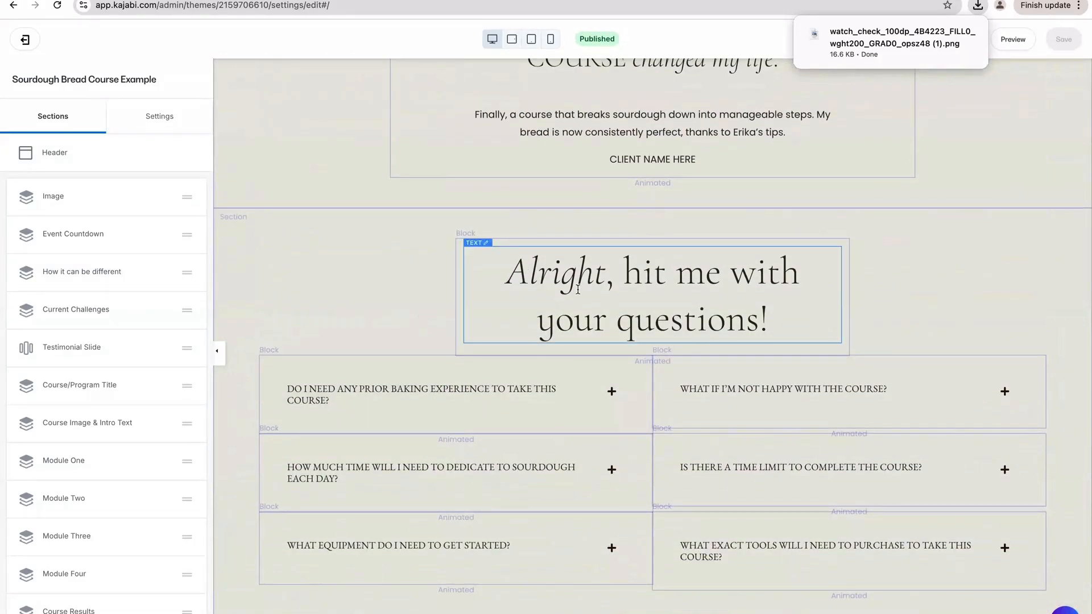
{"action": "left_click", "coordinate": [336, 292]}
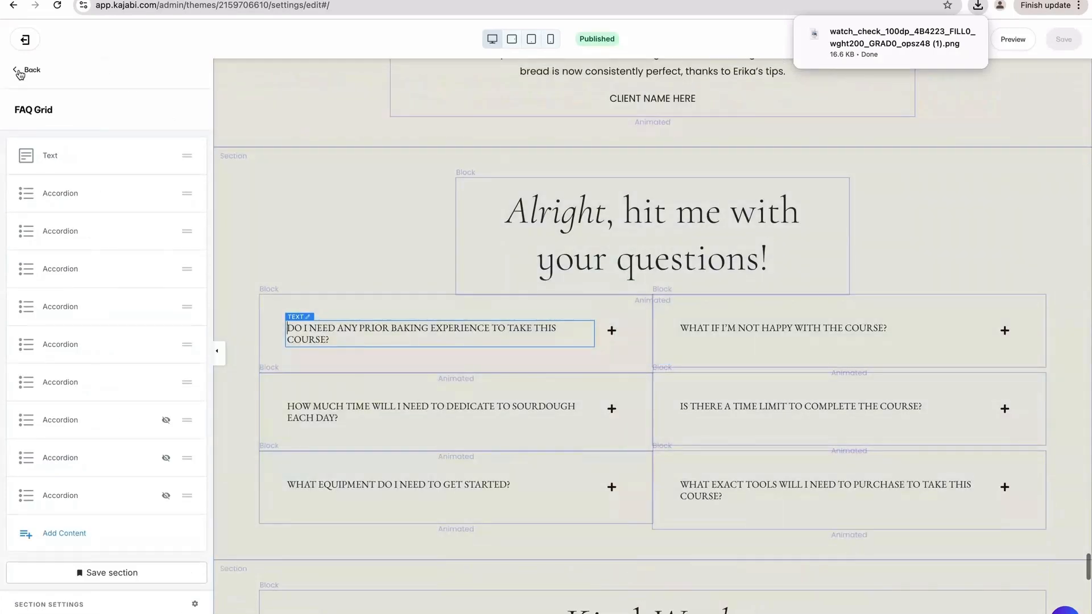
{"action": "left_click", "coordinate": [19, 71]}
{"action": "scroll", "coordinate": [49, 383], "scroll_direction": "down", "scroll_amount": 8}
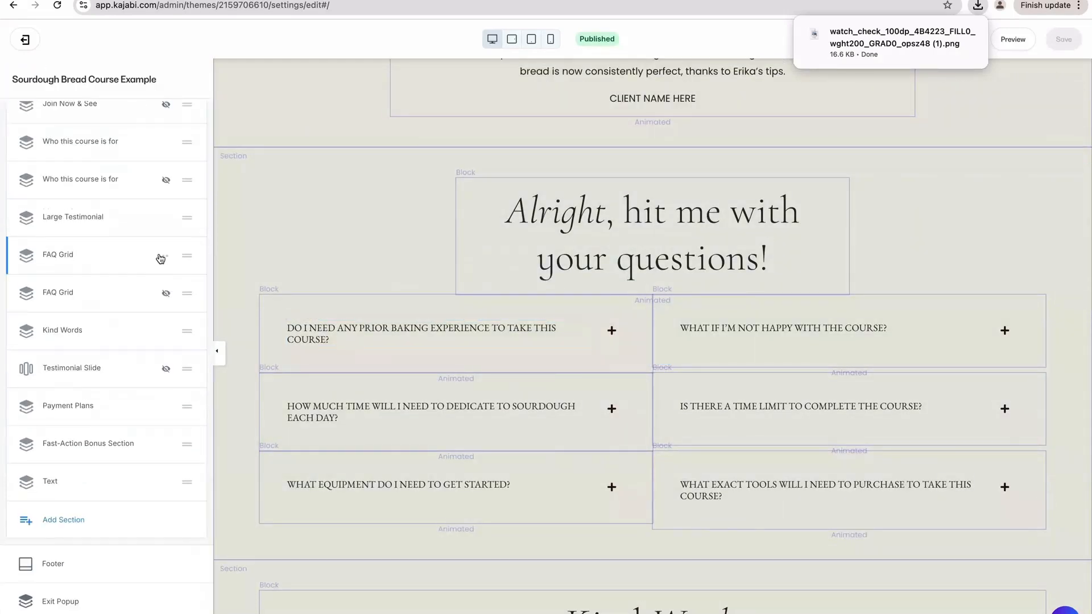
{"action": "left_click", "coordinate": [161, 257]}
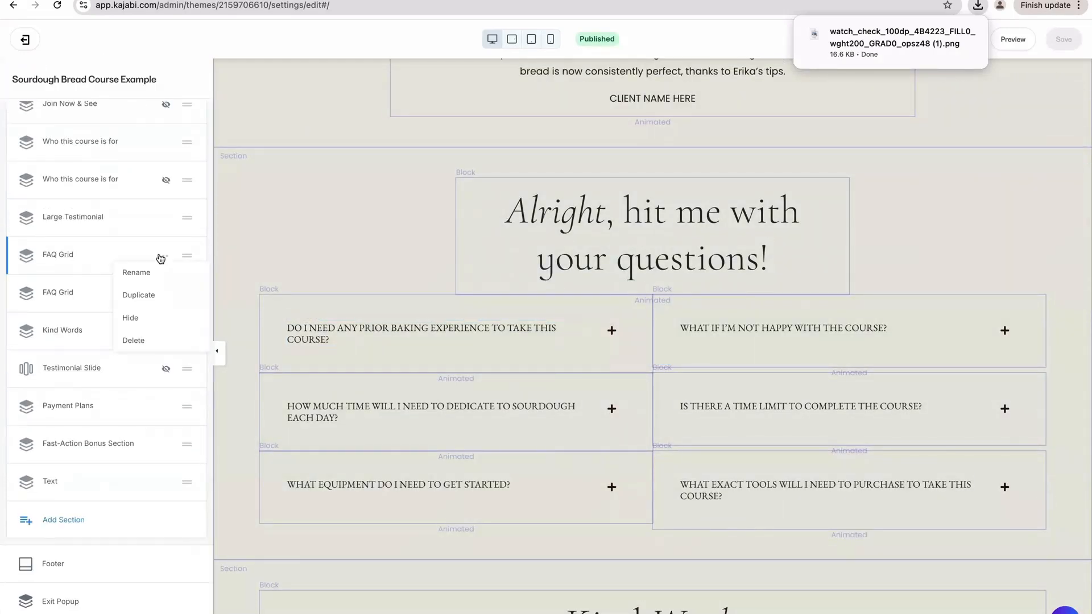
{"action": "left_click", "coordinate": [139, 294]}
Delete every accordion block from the duplicated FAQ Grid section, including the hidden ones, keeping only its text block
{"action": "left_click", "coordinate": [165, 196]}
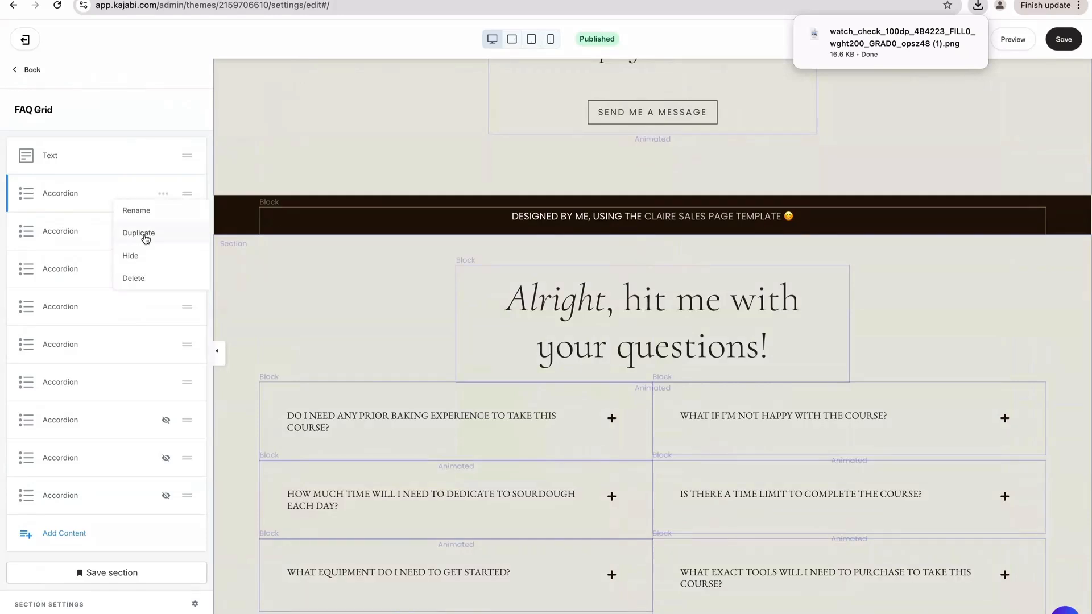
{"action": "left_click", "coordinate": [136, 256]}
{"action": "left_click", "coordinate": [145, 195]}
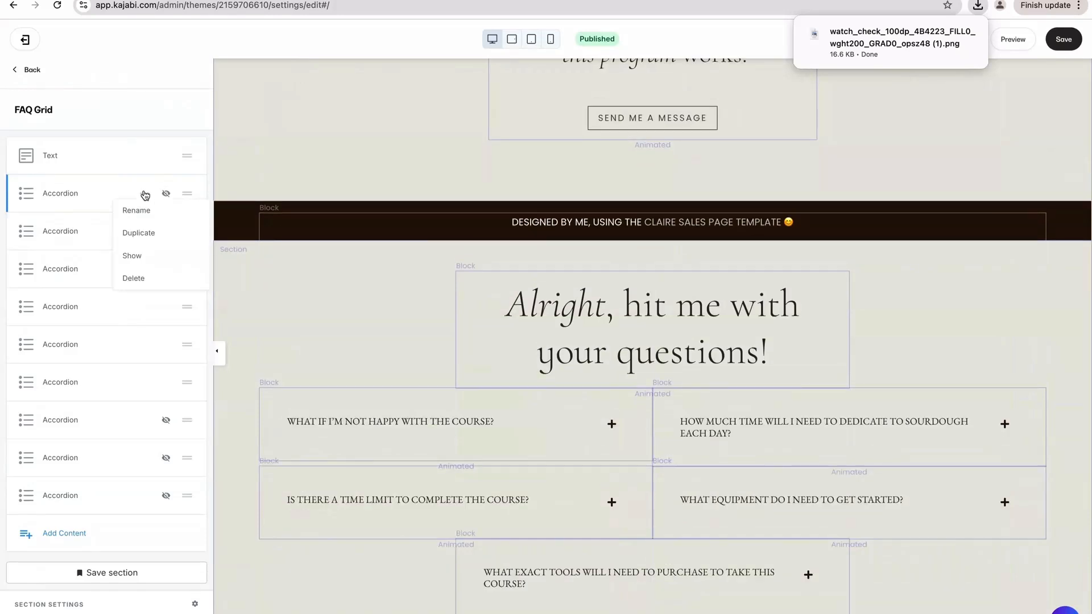
{"action": "left_click", "coordinate": [125, 279]}
{"action": "left_click", "coordinate": [163, 231]}
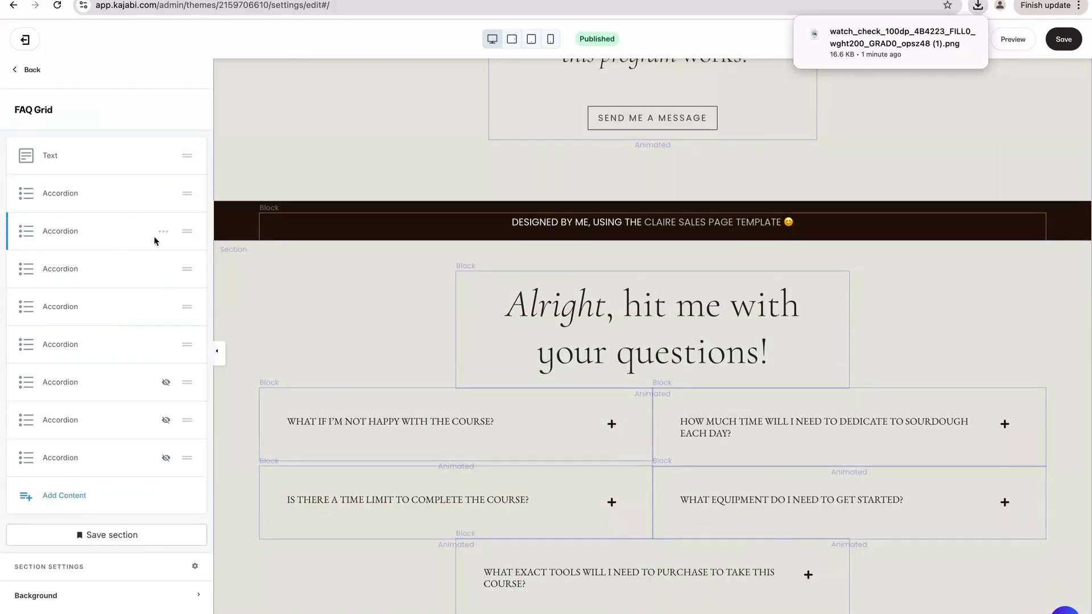
{"action": "left_click", "coordinate": [163, 193]}
{"action": "left_click", "coordinate": [125, 276]}
{"action": "left_click", "coordinate": [163, 193]}
{"action": "left_click", "coordinate": [124, 276]}
{"action": "left_click", "coordinate": [163, 193]}
{"action": "left_click", "coordinate": [124, 275]}
{"action": "left_click", "coordinate": [163, 194]}
{"action": "left_click", "coordinate": [125, 276]}
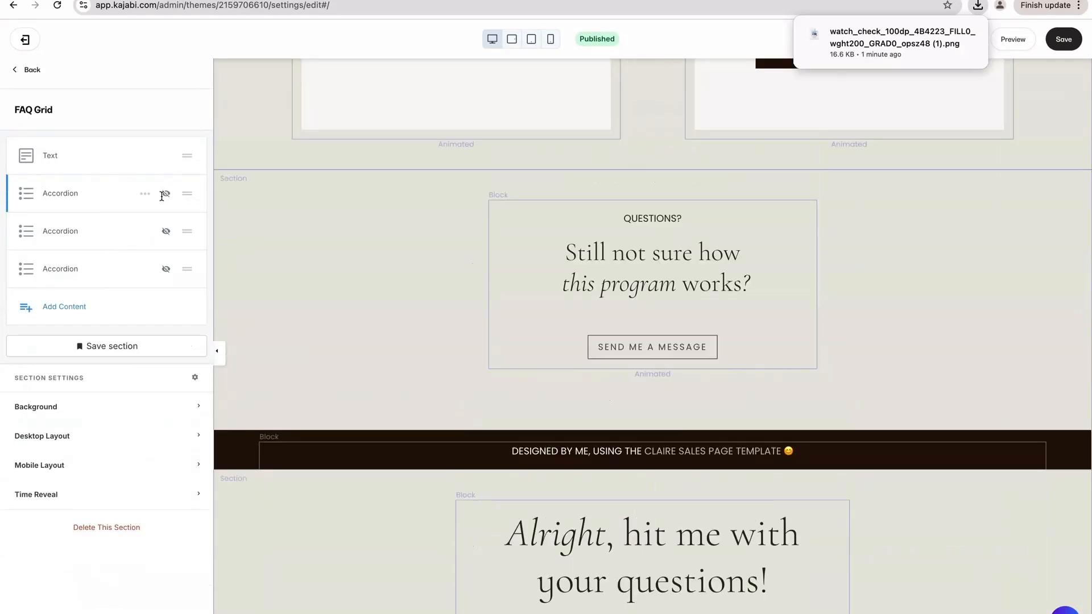
{"action": "left_click", "coordinate": [163, 194]}
{"action": "left_click", "coordinate": [125, 275]}
{"action": "left_click", "coordinate": [163, 193]}
{"action": "left_click", "coordinate": [125, 275]}
{"action": "left_click", "coordinate": [163, 194]}
{"action": "left_click", "coordinate": [136, 274]}
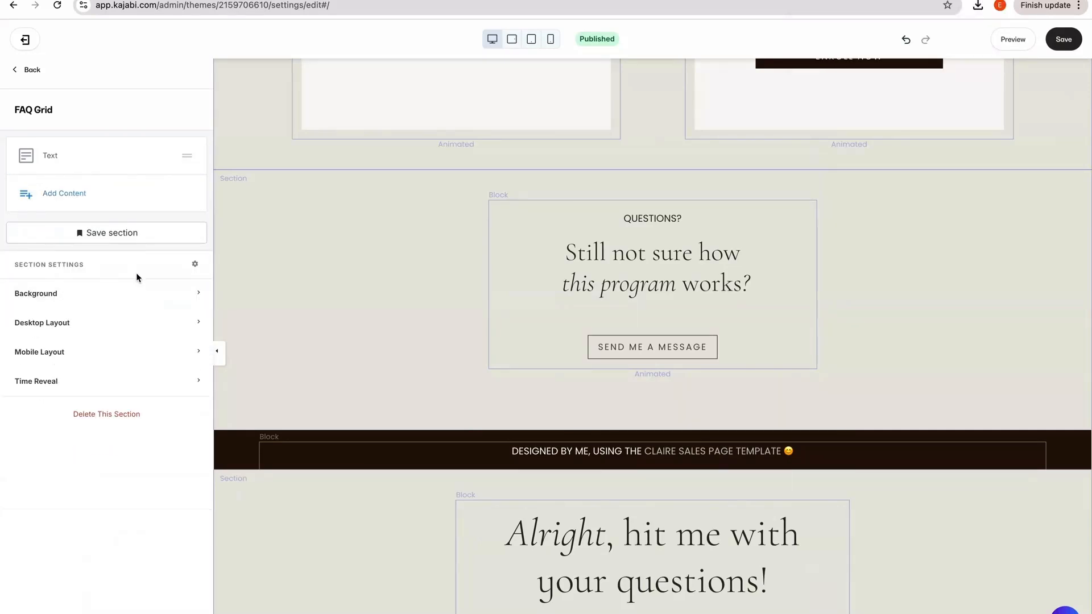
Switch to the "Your Guide to Effortless Baking" note and move its window clear of the section settings
{"action": "key", "text": "super+Tab"}
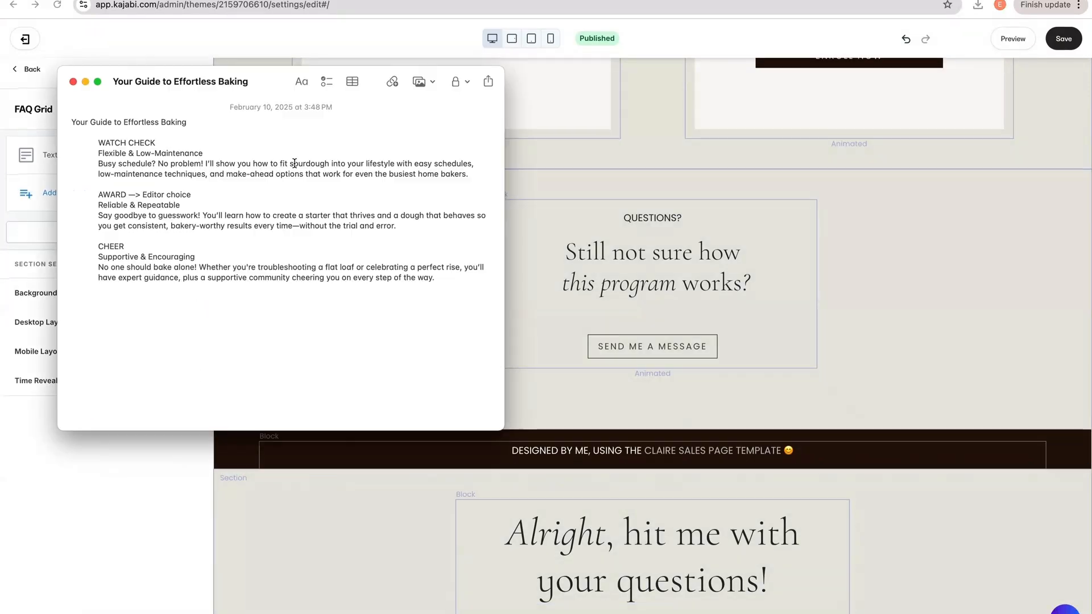
{"action": "left_click_drag", "start_coordinate": [271, 72], "coordinate": [856, 70]}
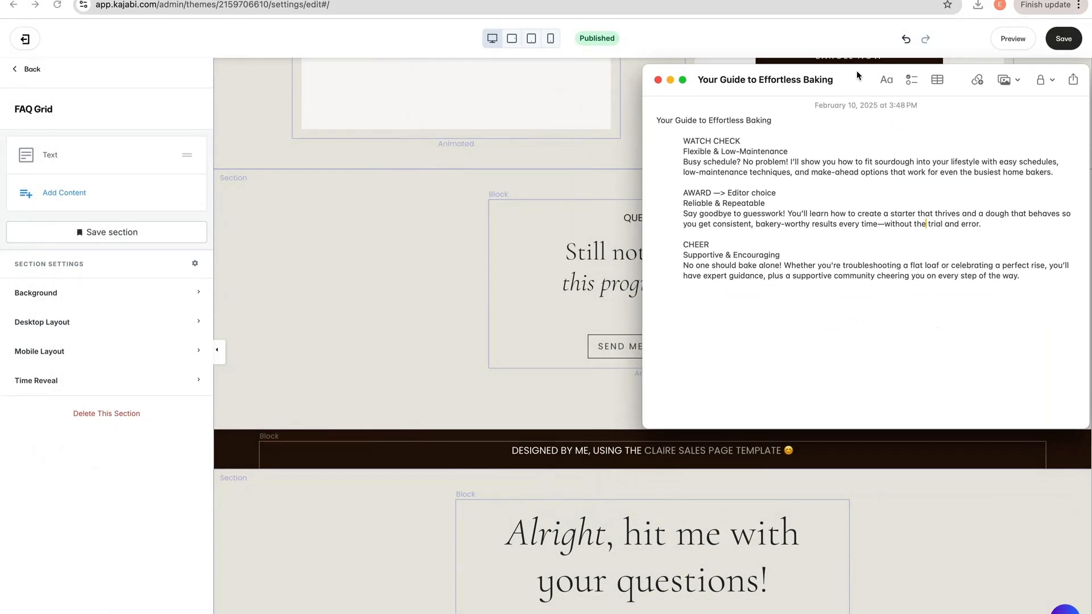
Copy the title "Your Guide to Effortless Baking" from the note and widen the duplicated section's text block to 10 columns
{"action": "left_click_drag", "start_coordinate": [773, 120], "coordinate": [616, 120]}
{"action": "key", "text": "ctrl+c"}
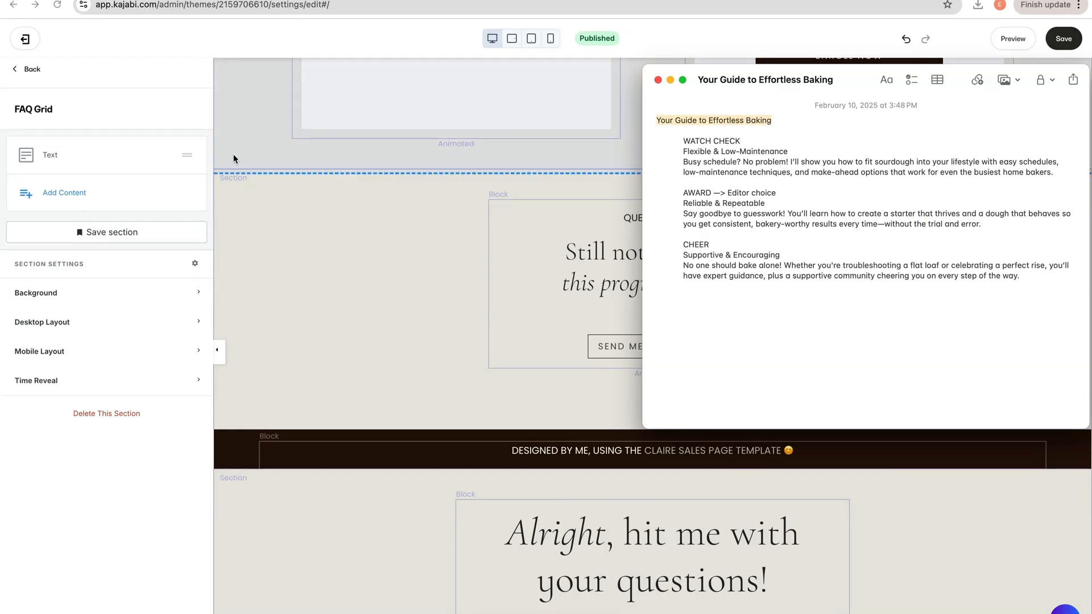
{"action": "left_click", "coordinate": [50, 153]}
{"action": "left_click", "coordinate": [50, 152]}
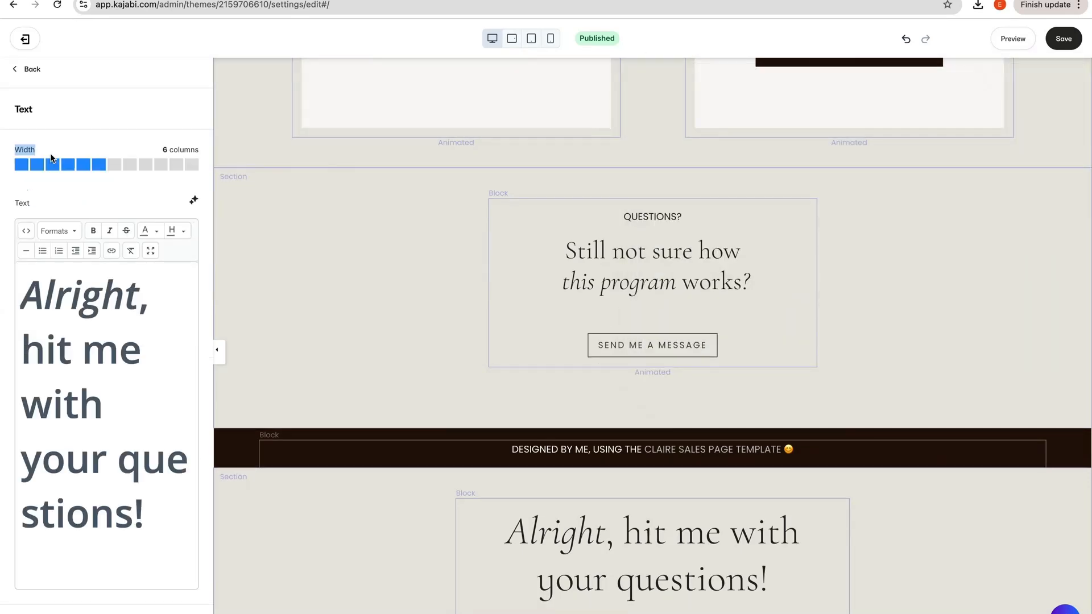
{"action": "left_click", "coordinate": [161, 168]}
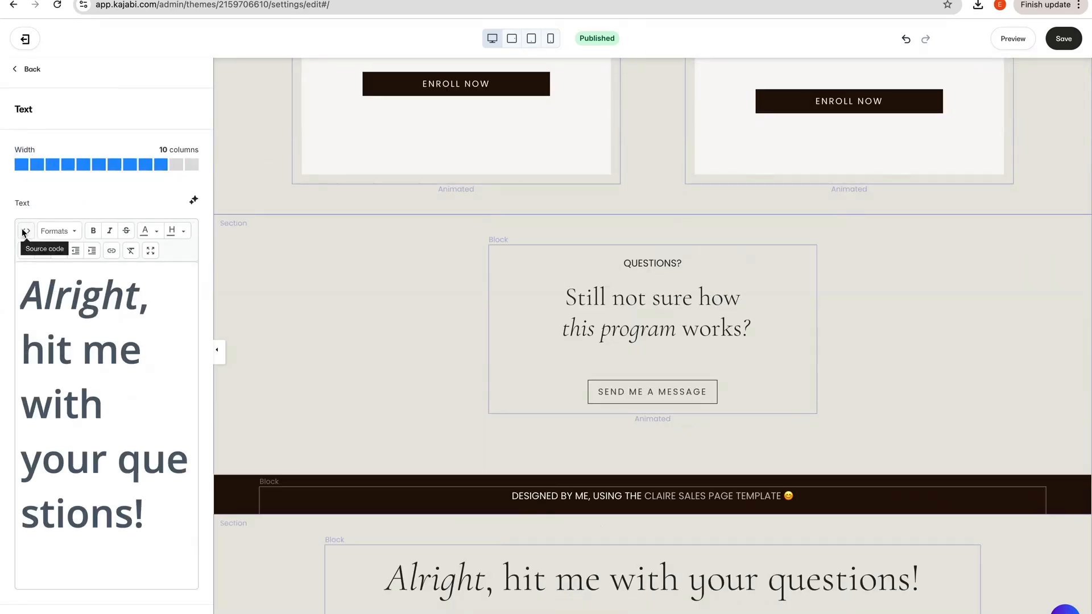
Replace the heading in the text block's source code with "Your Guide to Effortless Baking" and italicize "Effortless Baking"
{"action": "left_click", "coordinate": [27, 231]}
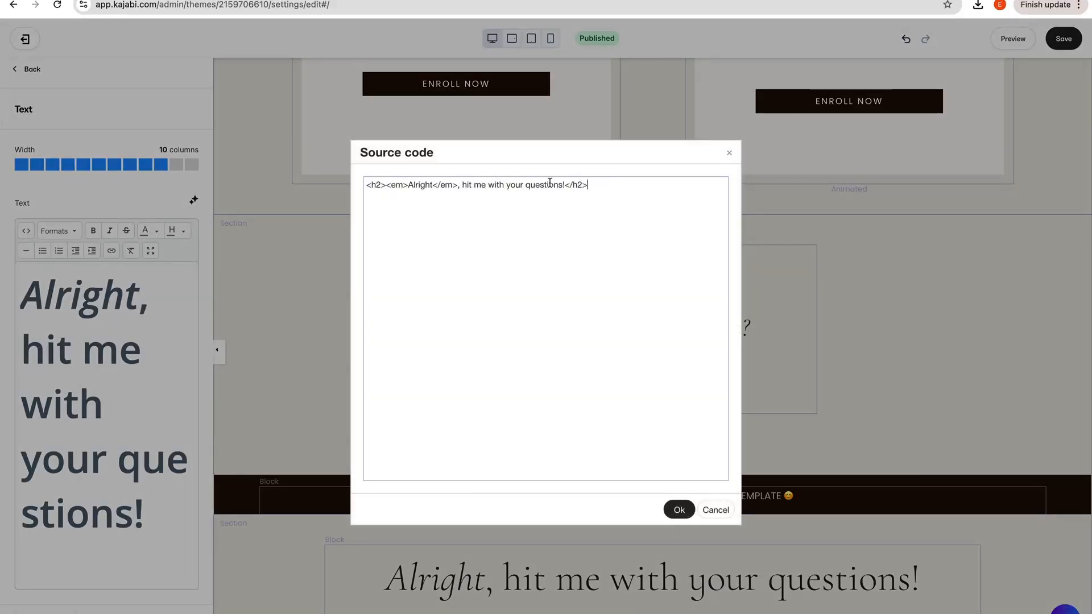
{"action": "left_click_drag", "start_coordinate": [565, 186], "coordinate": [402, 186]}
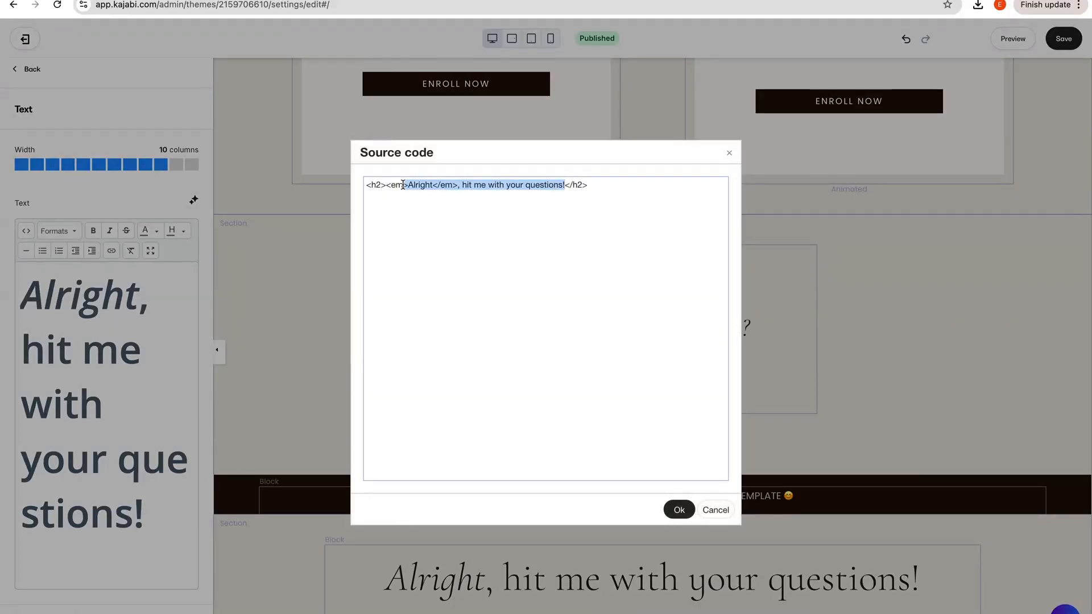
{"action": "key", "text": "ctrl+v"}
{"action": "left_click", "coordinate": [677, 510]}
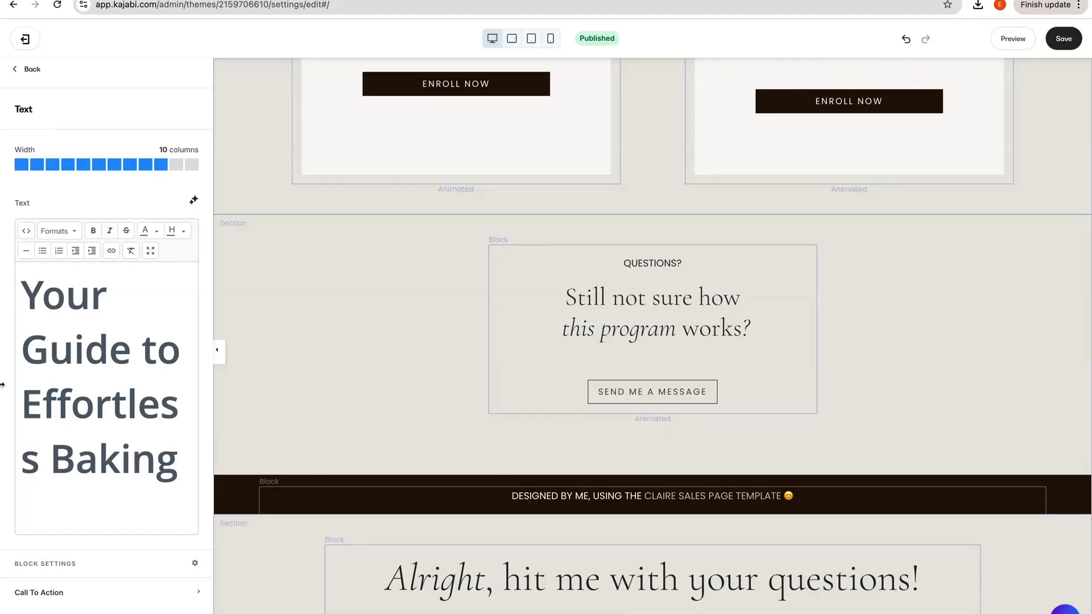
{"action": "left_click_drag", "start_coordinate": [178, 463], "coordinate": [19, 404]}
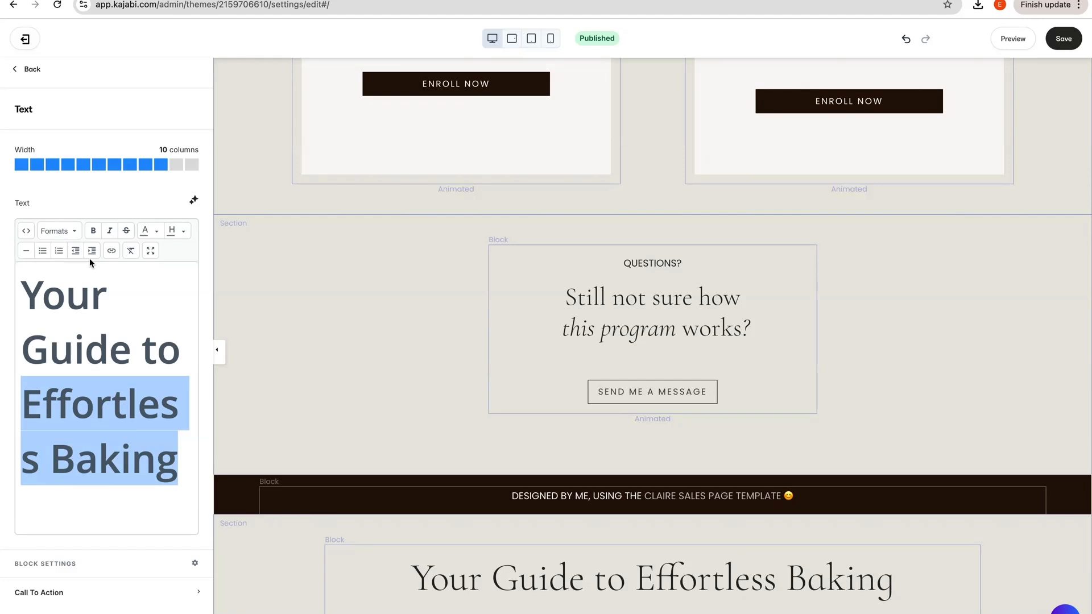
{"action": "left_click", "coordinate": [110, 230]}
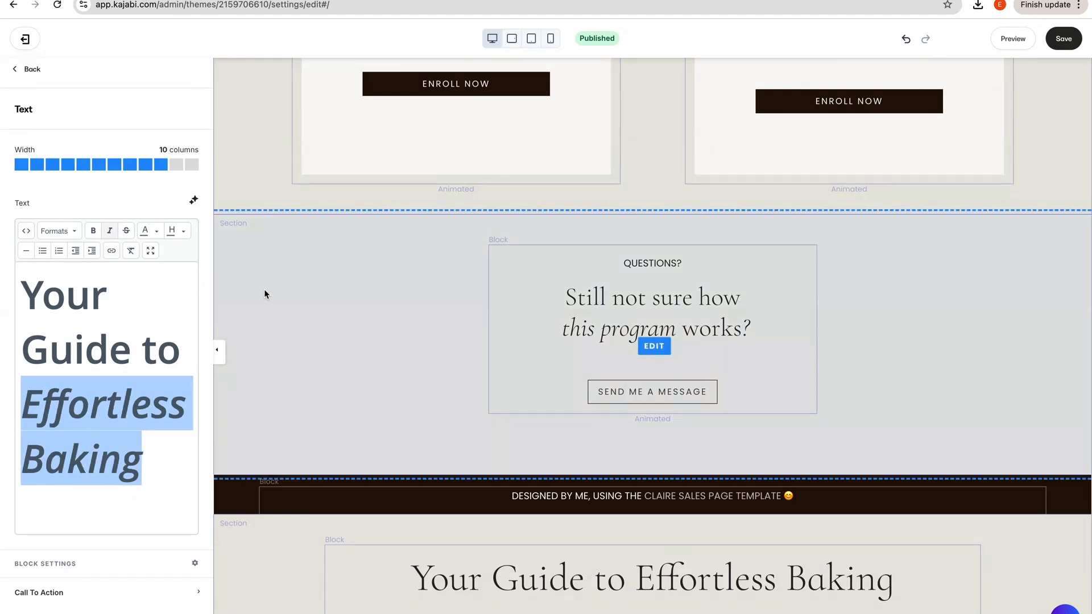
Add a Feature block to the section and upload the watch_check PNG icon as its image
{"action": "left_click", "coordinate": [31, 70]}
{"action": "left_click", "coordinate": [57, 191]}
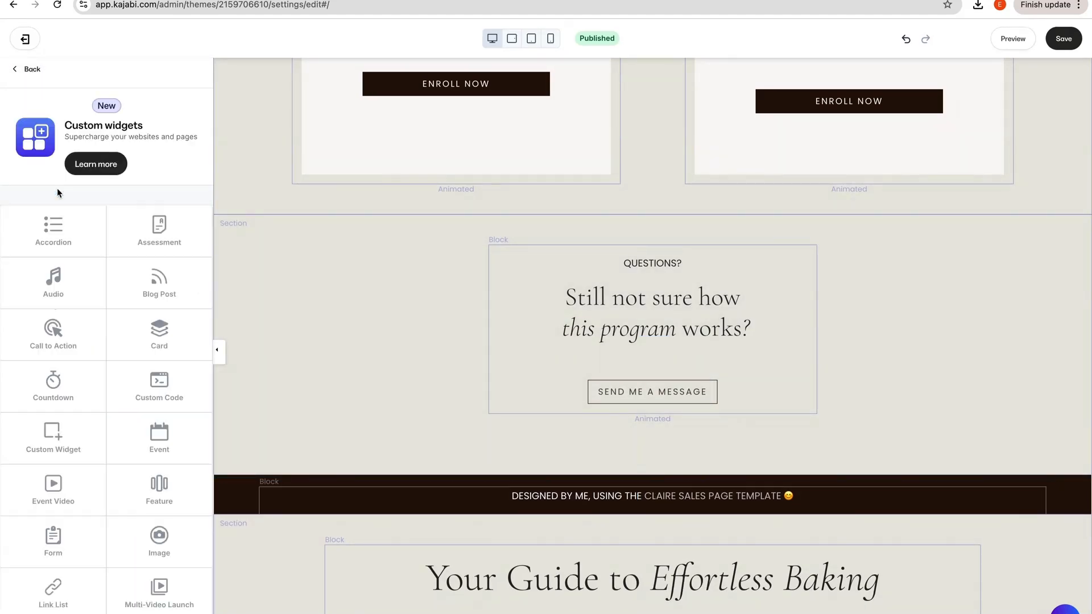
{"action": "left_click", "coordinate": [141, 504]}
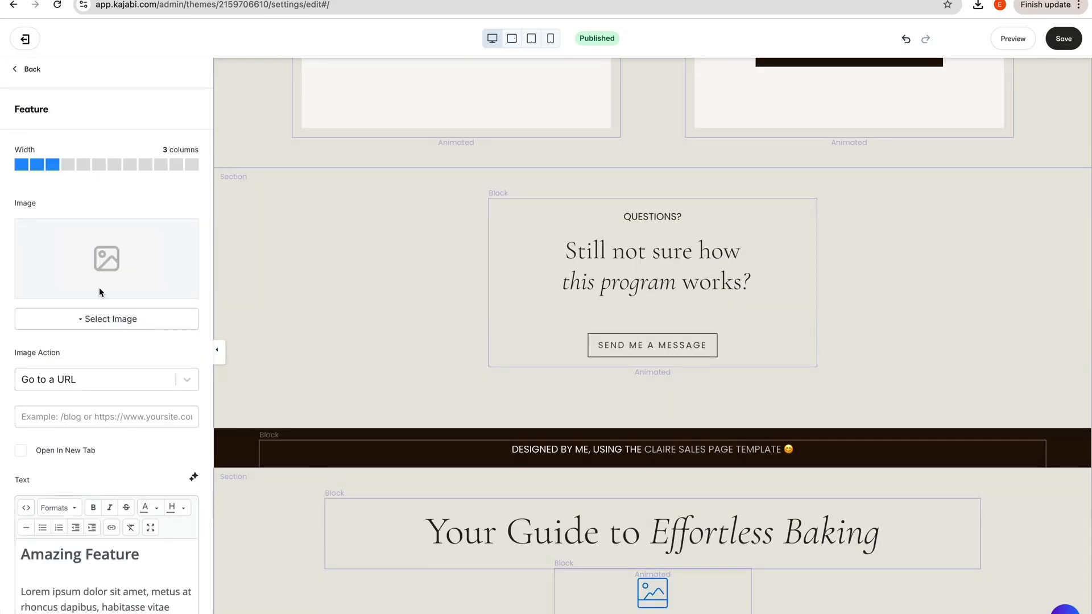
{"action": "left_click", "coordinate": [95, 322]}
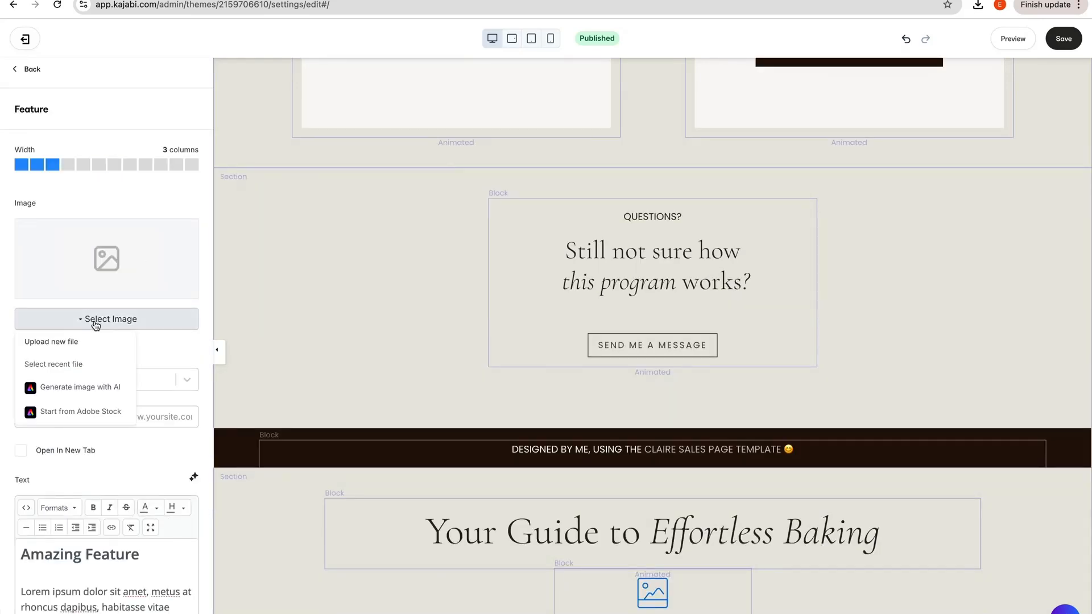
{"action": "left_click", "coordinate": [62, 342]}
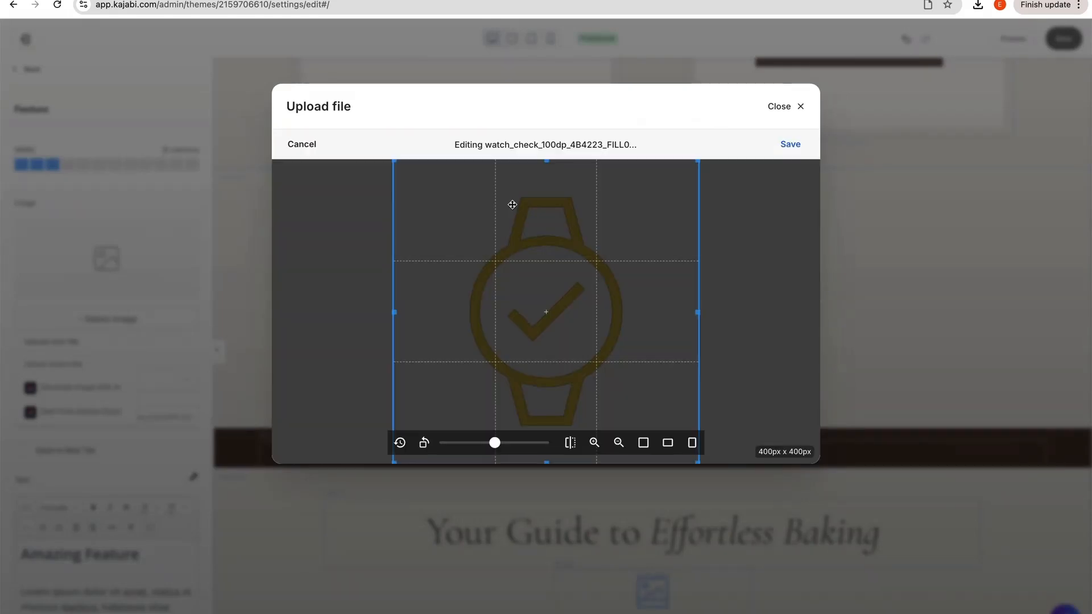
{"action": "left_click", "coordinate": [789, 143]}
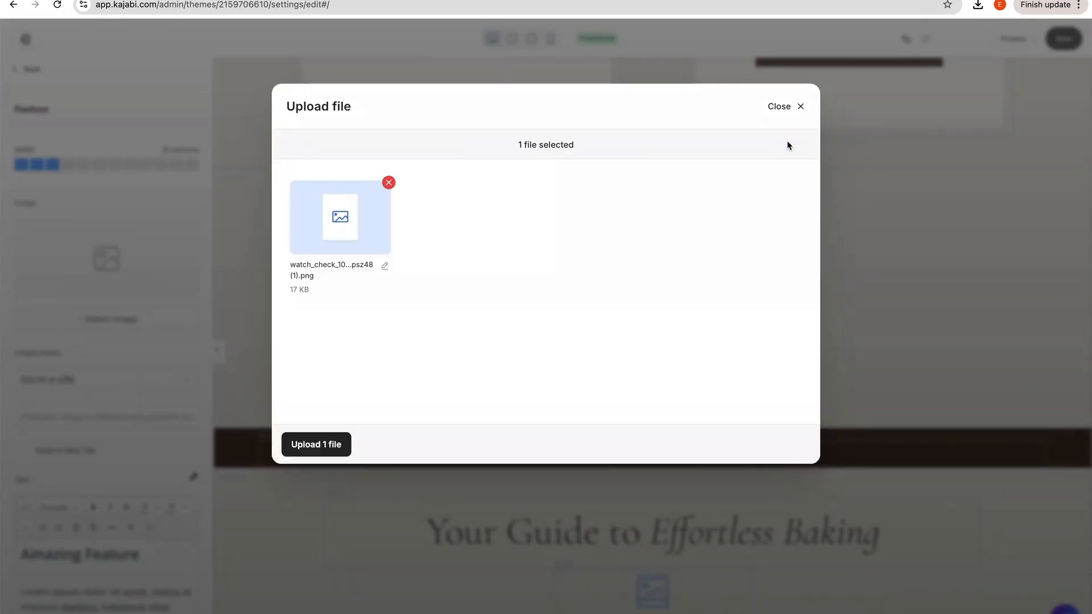
{"action": "left_click", "coordinate": [342, 444]}
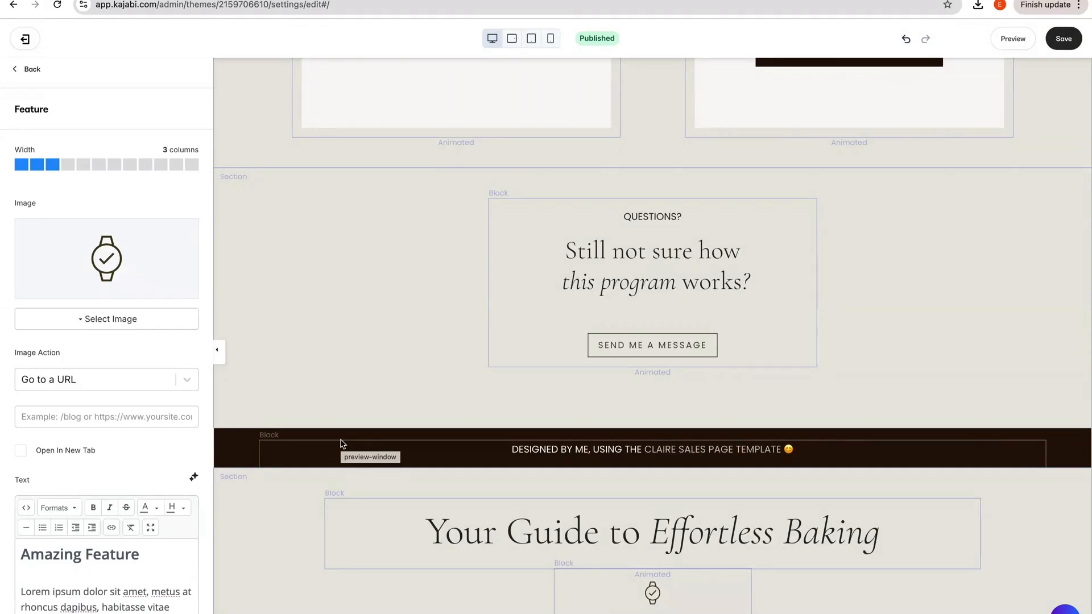
In the Feature block's image style, set the border radius to 0 and the image width to 80
{"action": "scroll", "coordinate": [64, 379], "scroll_direction": "down", "scroll_amount": 5}
{"action": "scroll", "coordinate": [63, 379], "scroll_direction": "down", "scroll_amount": 2}
{"action": "left_click", "coordinate": [63, 390]}
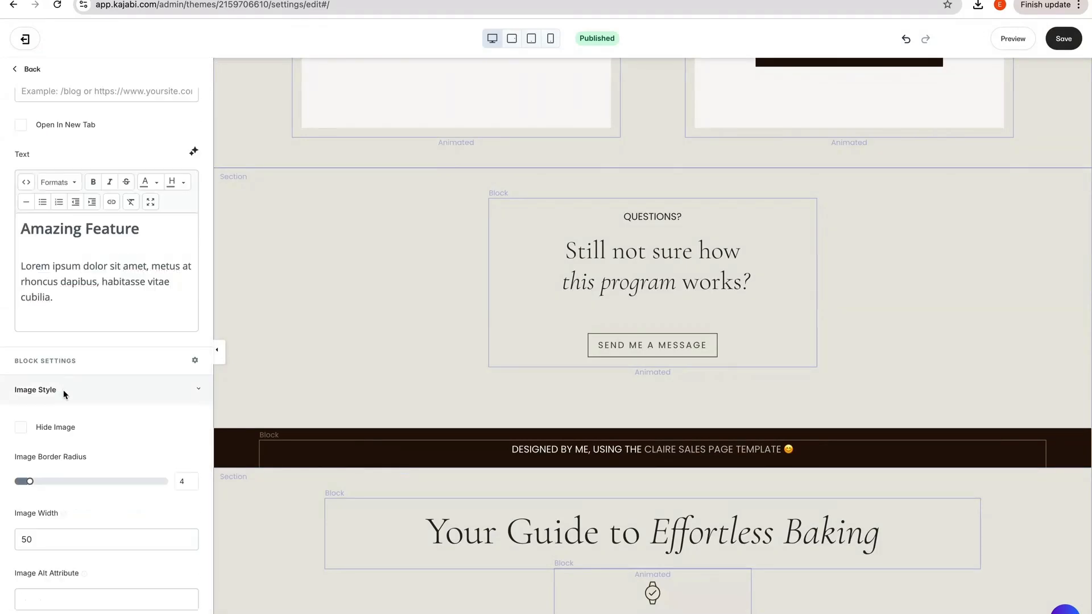
{"action": "scroll", "coordinate": [63, 390], "scroll_direction": "down", "scroll_amount": 4}
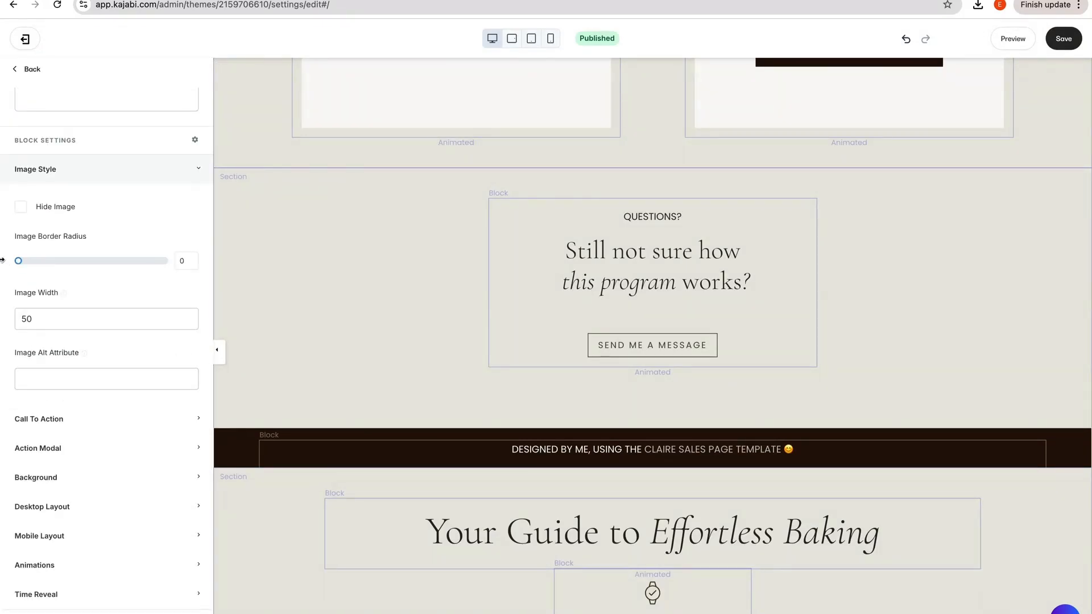
{"action": "left_click_drag", "start_coordinate": [47, 315], "coordinate": [2, 308]}
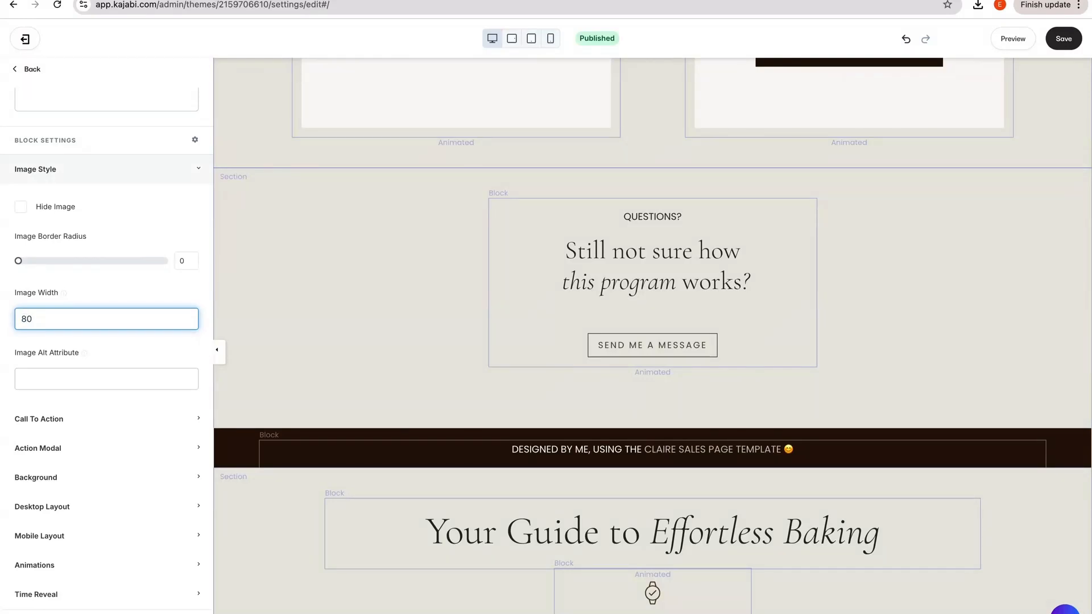
{"action": "scroll", "coordinate": [455, 305], "scroll_direction": "down", "scroll_amount": 2}
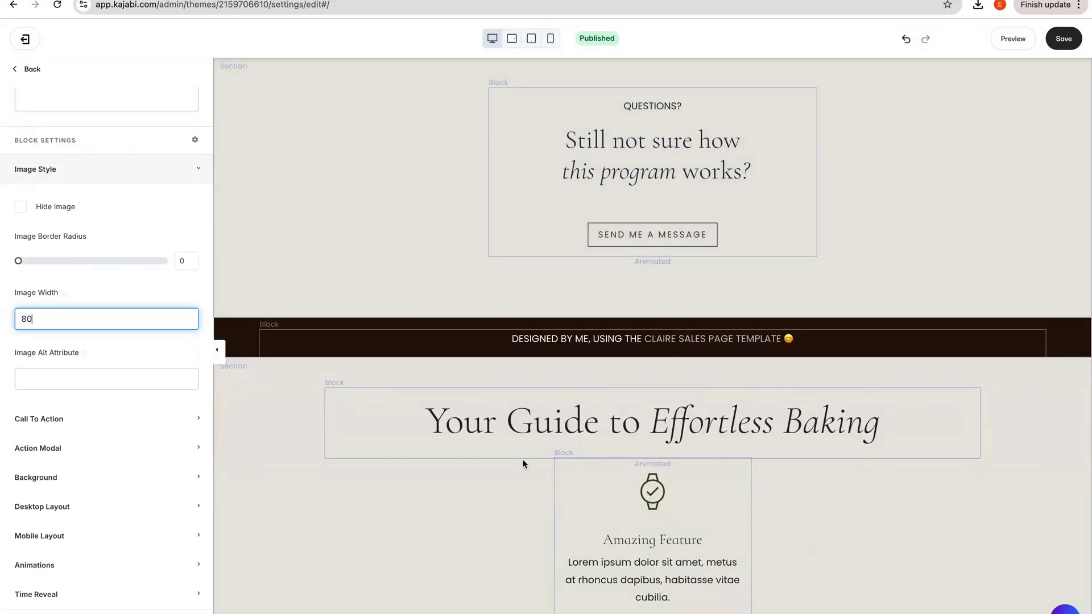
Copy the source code of the "Exclusive Starter Kit Guide" text block in the limited-time bonuses section
{"action": "scroll", "coordinate": [395, 356], "scroll_direction": "up", "scroll_amount": 10}
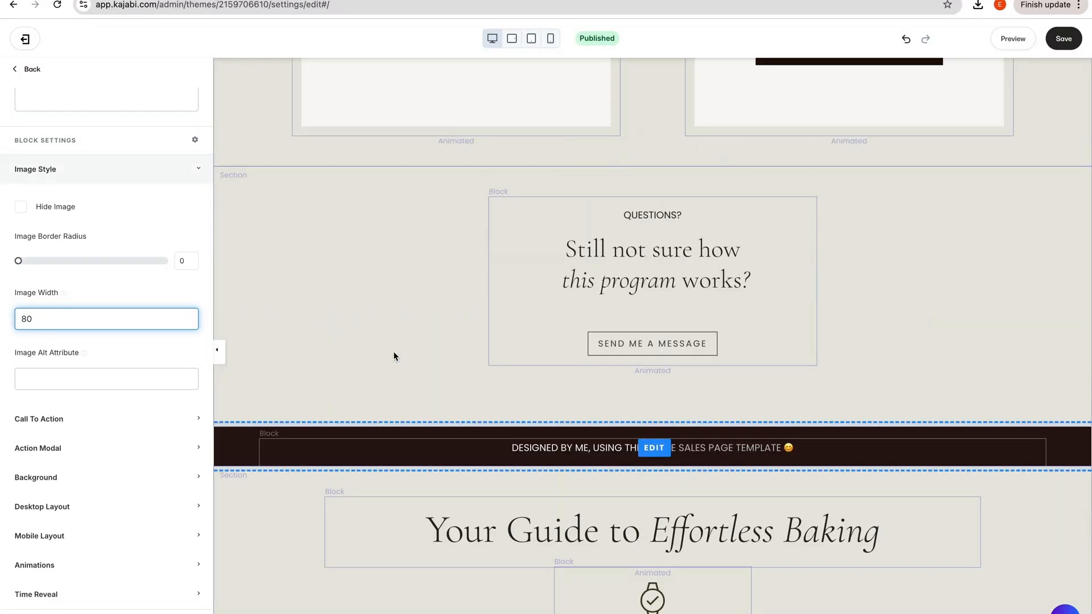
{"action": "scroll", "coordinate": [394, 356], "scroll_direction": "up", "scroll_amount": 15}
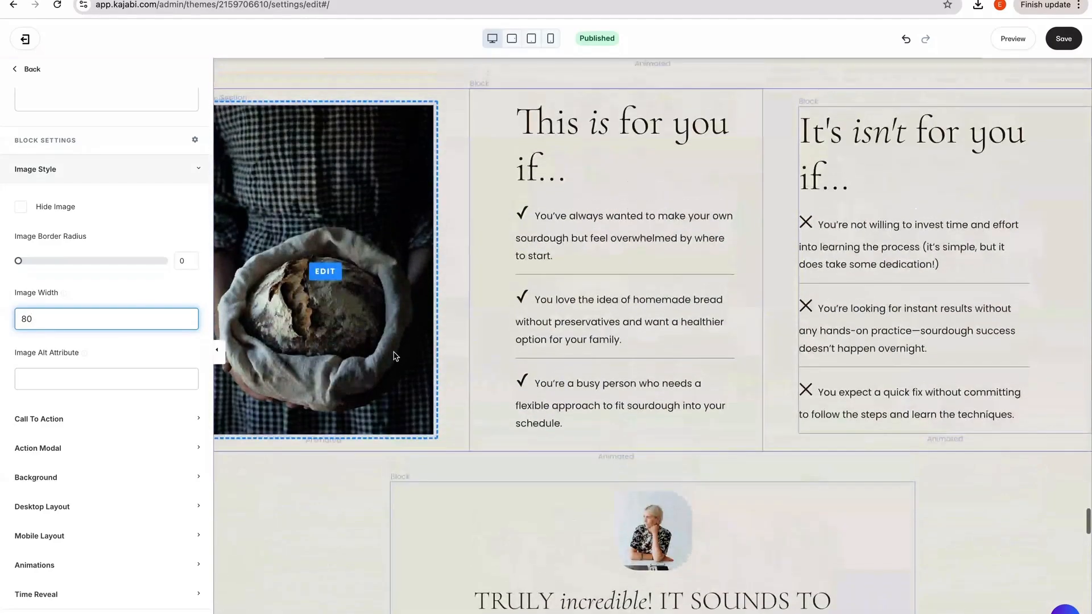
{"action": "scroll", "coordinate": [393, 352], "scroll_direction": "up", "scroll_amount": 6}
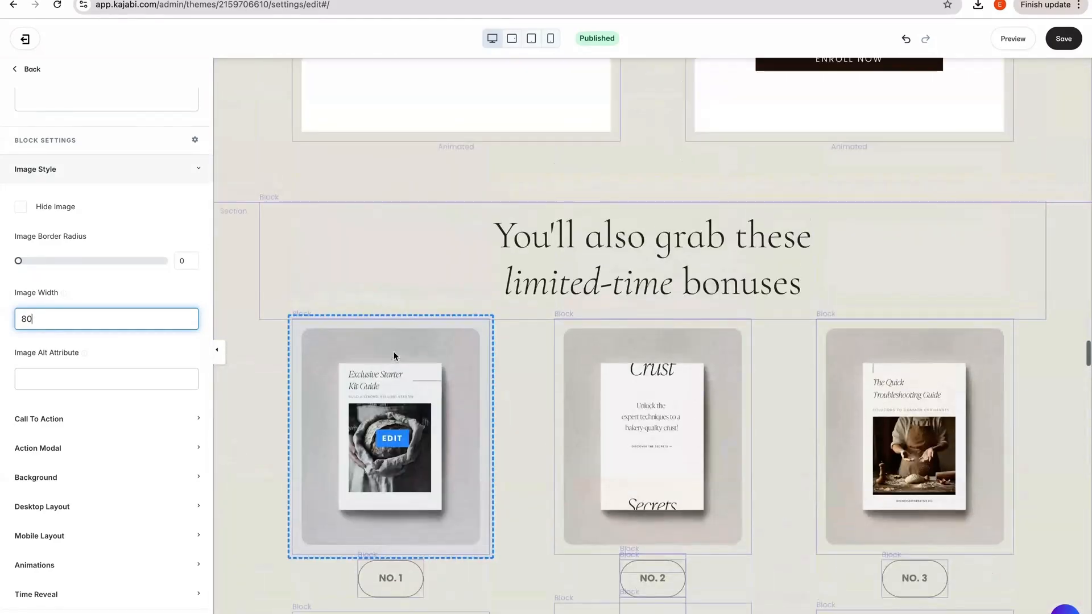
{"action": "scroll", "coordinate": [393, 352], "scroll_direction": "down", "scroll_amount": 5}
{"action": "left_click", "coordinate": [406, 375]}
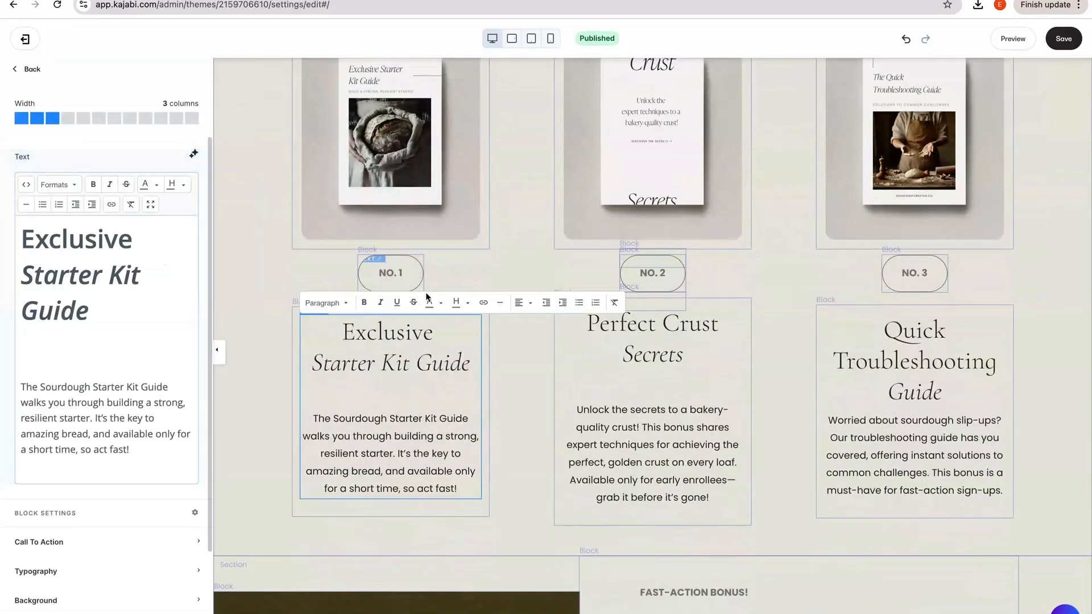
{"action": "left_click", "coordinate": [27, 185]}
{"action": "key", "text": "ctrl+a"}
{"action": "key", "text": "ctrl+c"}
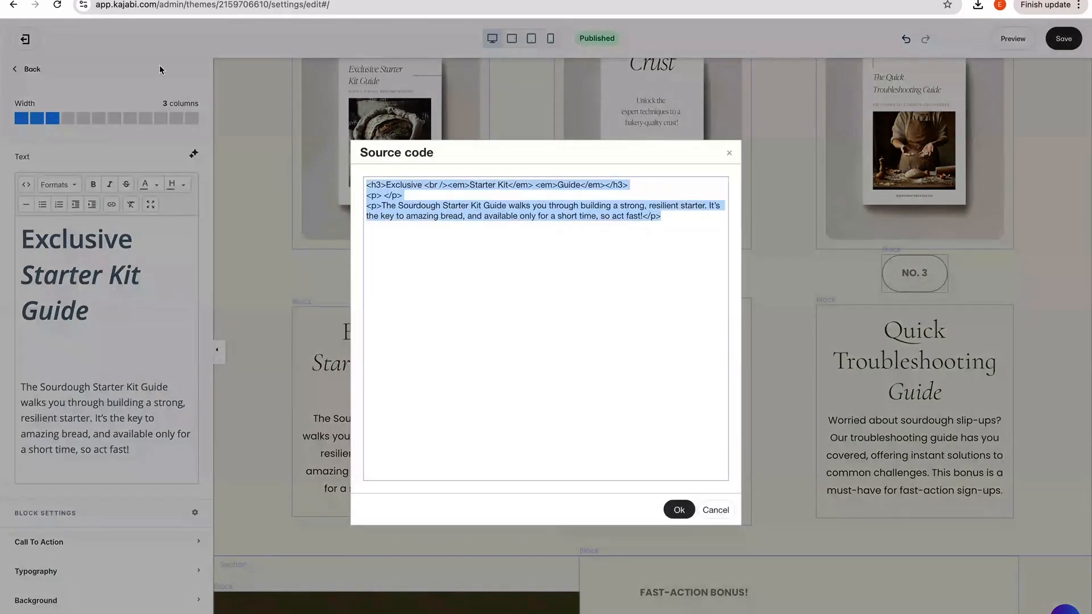
{"action": "left_click", "coordinate": [674, 509]}
Return to the new Feature block and replace its text source code with the copied bonus code
{"action": "scroll", "coordinate": [676, 512], "scroll_direction": "down", "scroll_amount": 20}
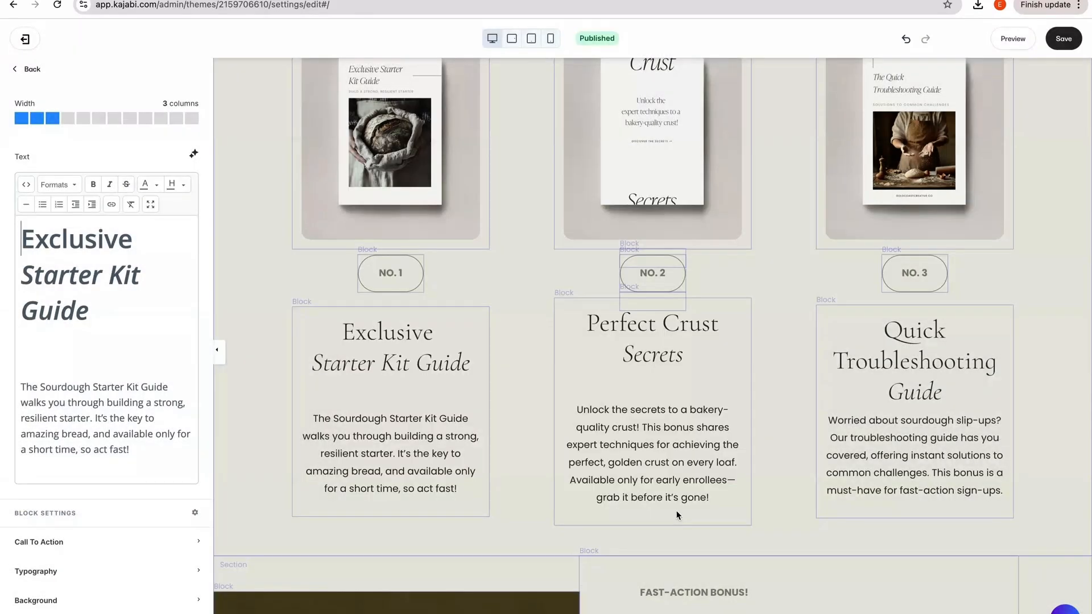
{"action": "scroll", "coordinate": [676, 513], "scroll_direction": "down", "scroll_amount": 15}
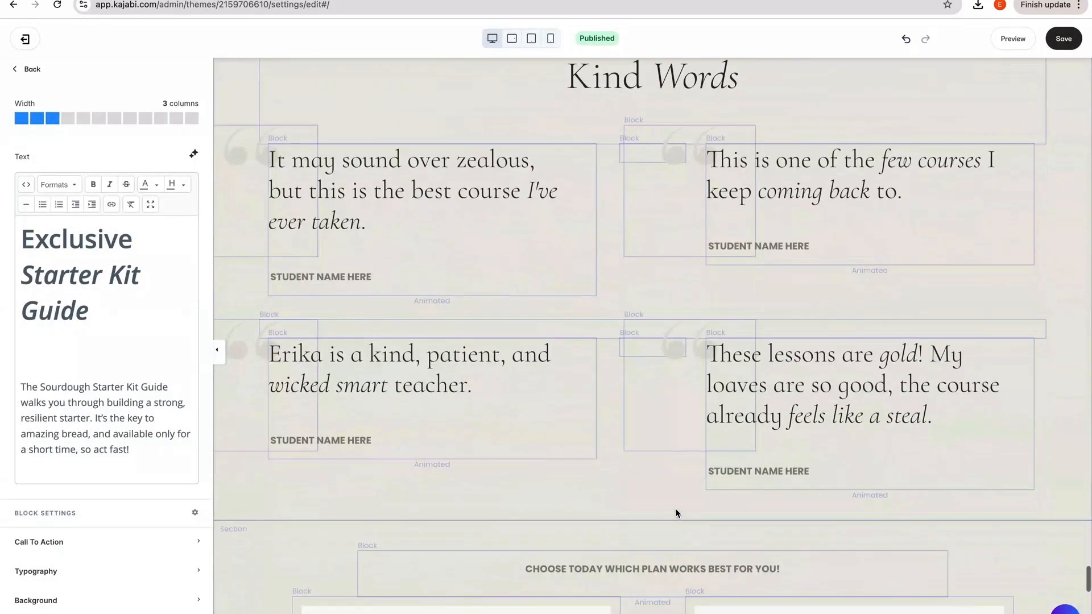
{"action": "left_click", "coordinate": [675, 512]}
{"action": "left_click", "coordinate": [25, 451]}
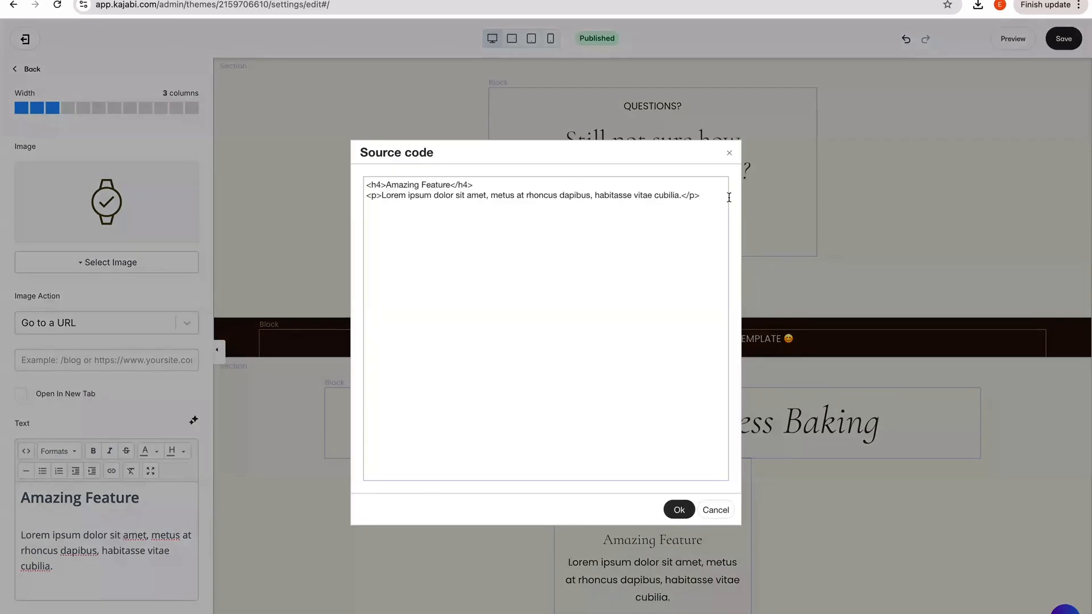
{"action": "key", "text": "ctrl+a"}
{"action": "key", "text": "ctrl+v"}
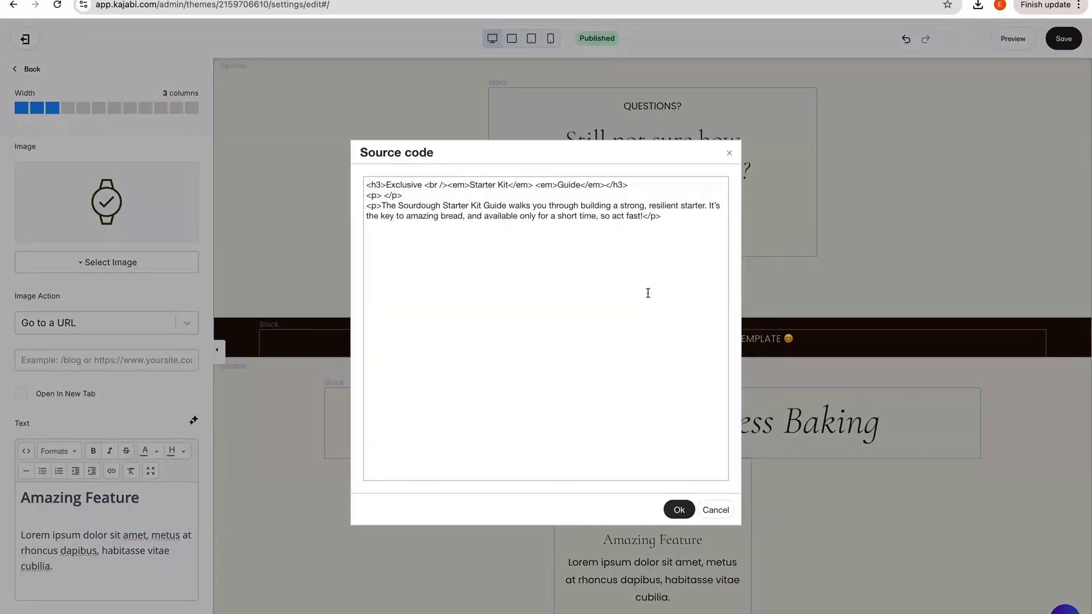
Replace the h3 heading content in the source code with "Flexible & Low-Maintenance" copied from the note
{"action": "key", "text": "super+Tab"}
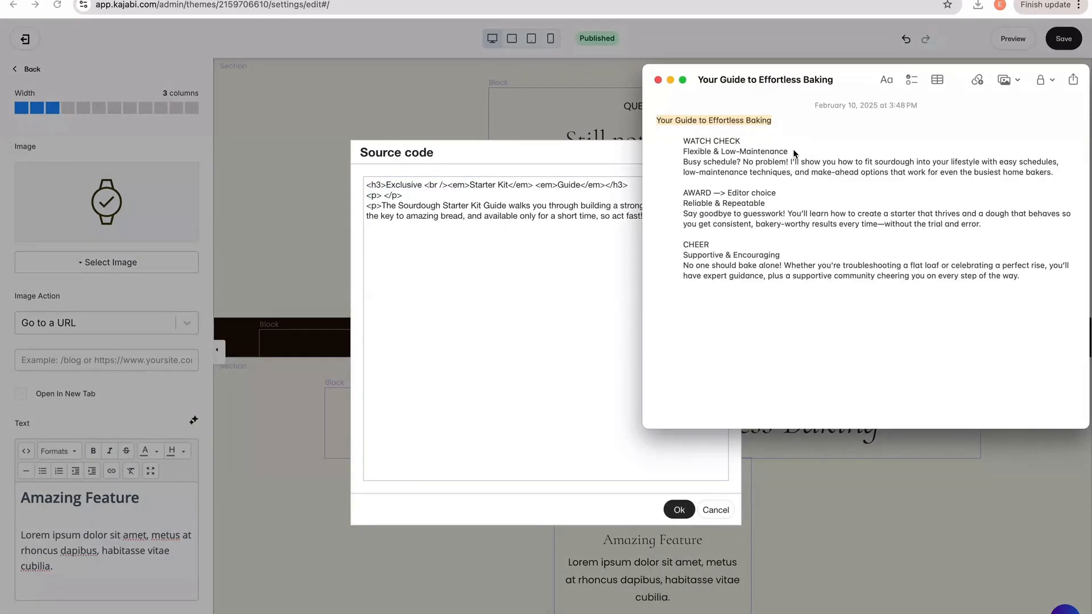
{"action": "left_click_drag", "start_coordinate": [788, 151], "coordinate": [682, 151]}
{"action": "key", "text": "ctrl+c"}
{"action": "key", "text": "super+Tab"}
{"action": "left_click_drag", "start_coordinate": [604, 185], "coordinate": [432, 188]}
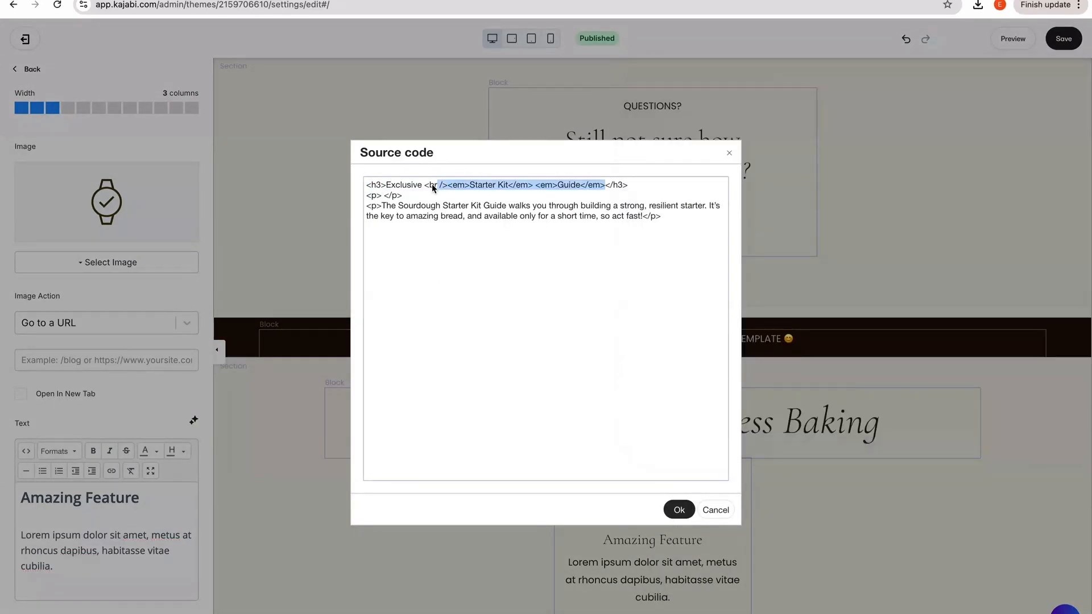
{"action": "key", "text": "ctrl+v"}
Replace the code's paragraph with the note's "Busy schedule? No problem!" description and apply the source code
{"action": "key", "text": "super+Tab"}
{"action": "left_click_drag", "start_coordinate": [1053, 171], "coordinate": [677, 164]}
{"action": "key", "text": "ctrl+c"}
{"action": "key", "text": "super+Tab"}
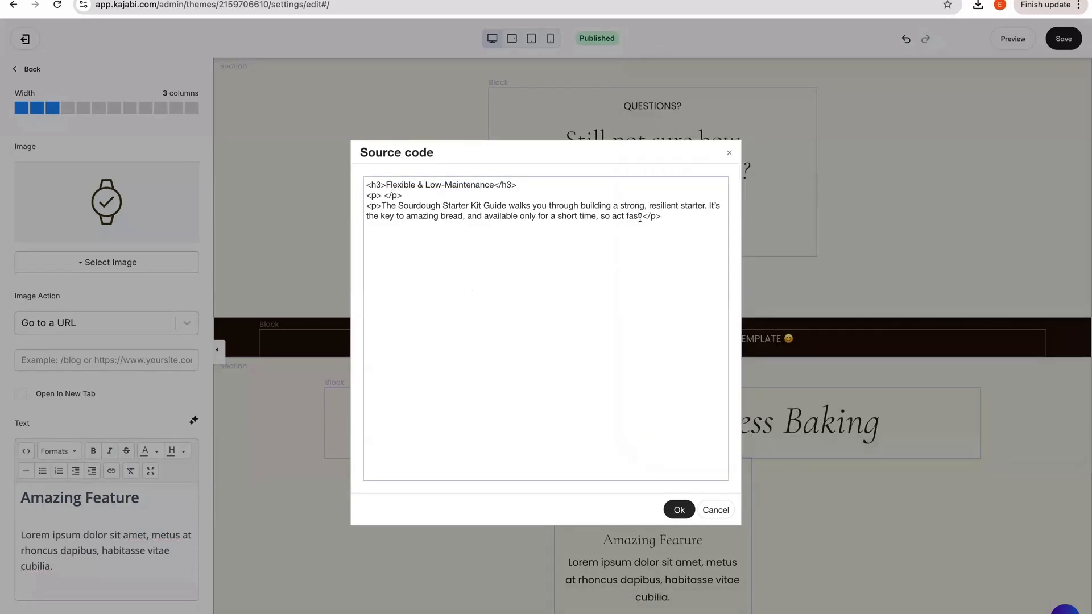
{"action": "left_click_drag", "start_coordinate": [639, 217], "coordinate": [381, 205]}
{"action": "key", "text": "ctrl+v"}
{"action": "left_click", "coordinate": [679, 509]}
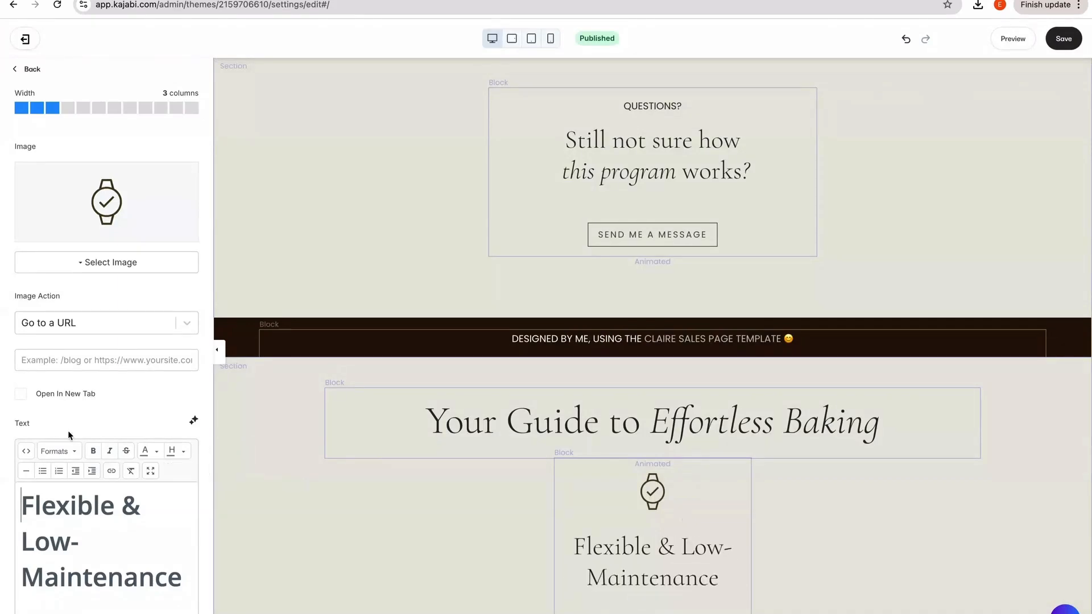
Widen the Feature block to 4 columns and set "Low-Maintenance" on its own italic line in the heading
{"action": "scroll", "coordinate": [67, 431], "scroll_direction": "down", "scroll_amount": 2}
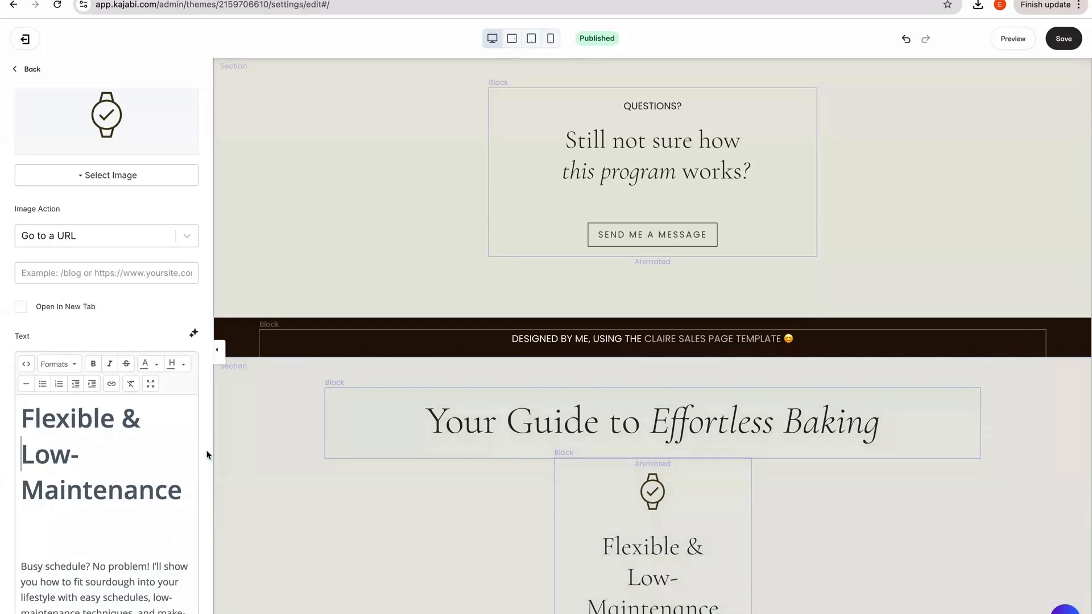
{"action": "scroll", "coordinate": [100, 299], "scroll_direction": "up", "scroll_amount": 3}
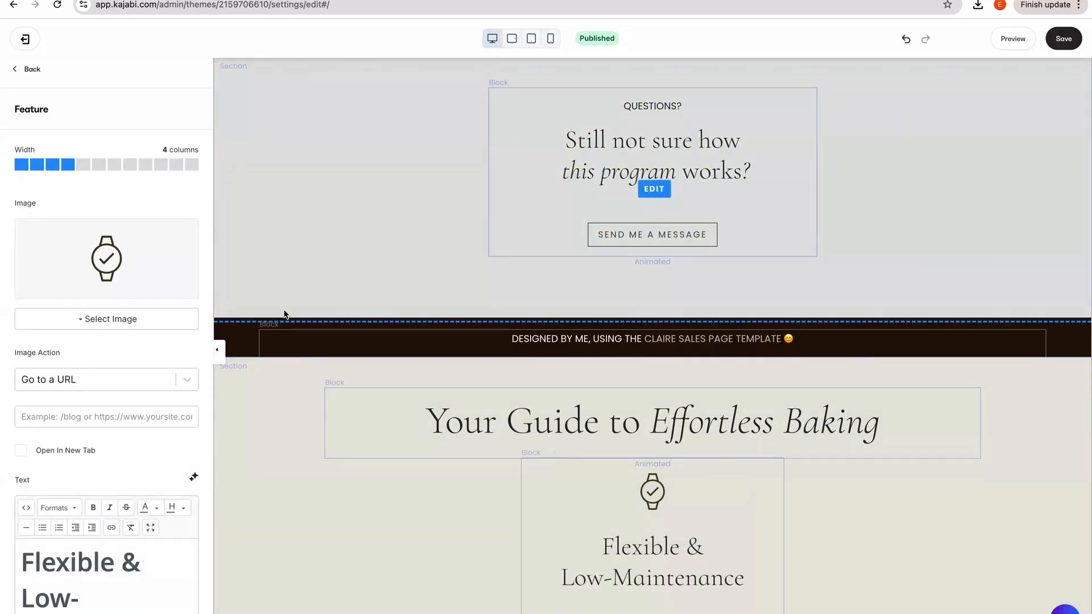
{"action": "scroll", "coordinate": [196, 476], "scroll_direction": "down", "scroll_amount": 3}
{"action": "left_click_drag", "start_coordinate": [182, 476], "coordinate": [24, 440]}
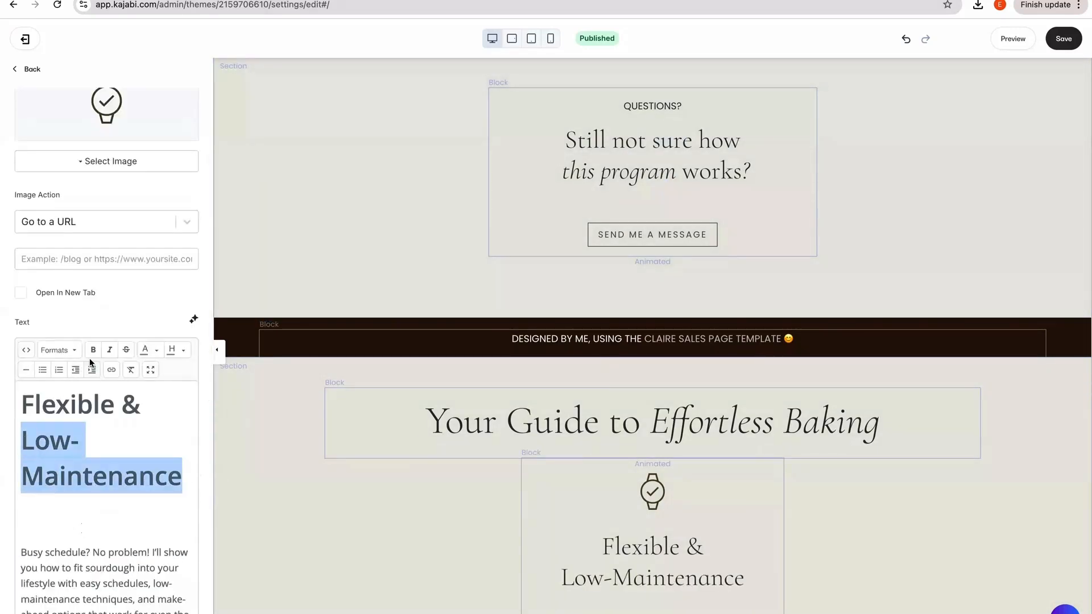
{"action": "left_click", "coordinate": [110, 350]}
{"action": "scroll", "coordinate": [491, 432], "scroll_direction": "down", "scroll_amount": 2}
{"action": "left_click", "coordinate": [379, 324]}
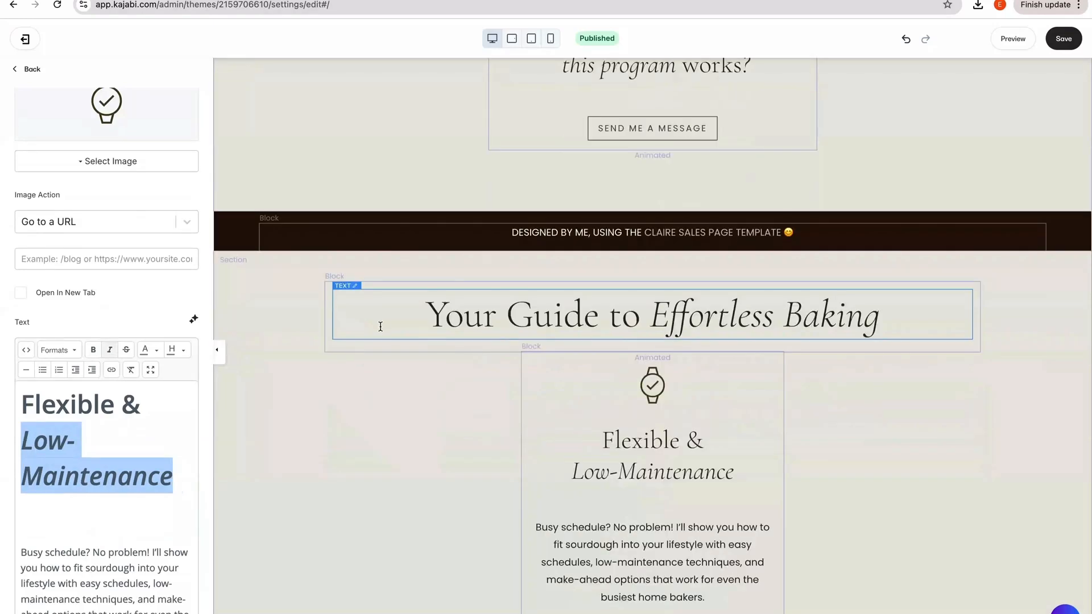
Set the bottom inside spacing of the "Your Guide to Effortless Baking" text block to 20 in its desktop layout
{"action": "scroll", "coordinate": [90, 363], "scroll_direction": "down", "scroll_amount": 3}
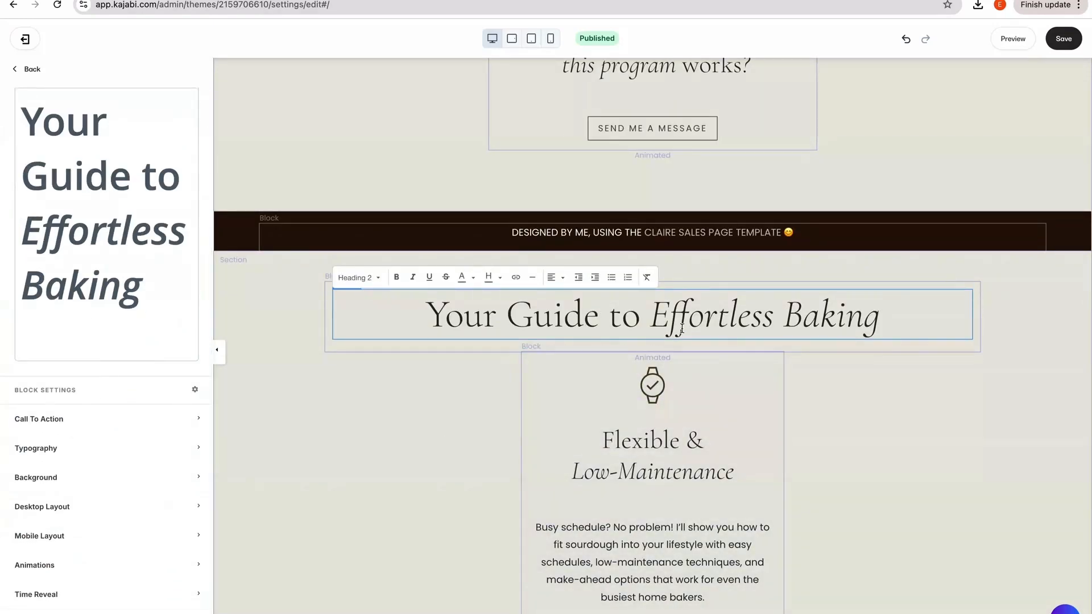
{"action": "left_click", "coordinate": [130, 505]}
{"action": "scroll", "coordinate": [102, 409], "scroll_direction": "down", "scroll_amount": 1}
{"action": "left_click", "coordinate": [94, 412]}
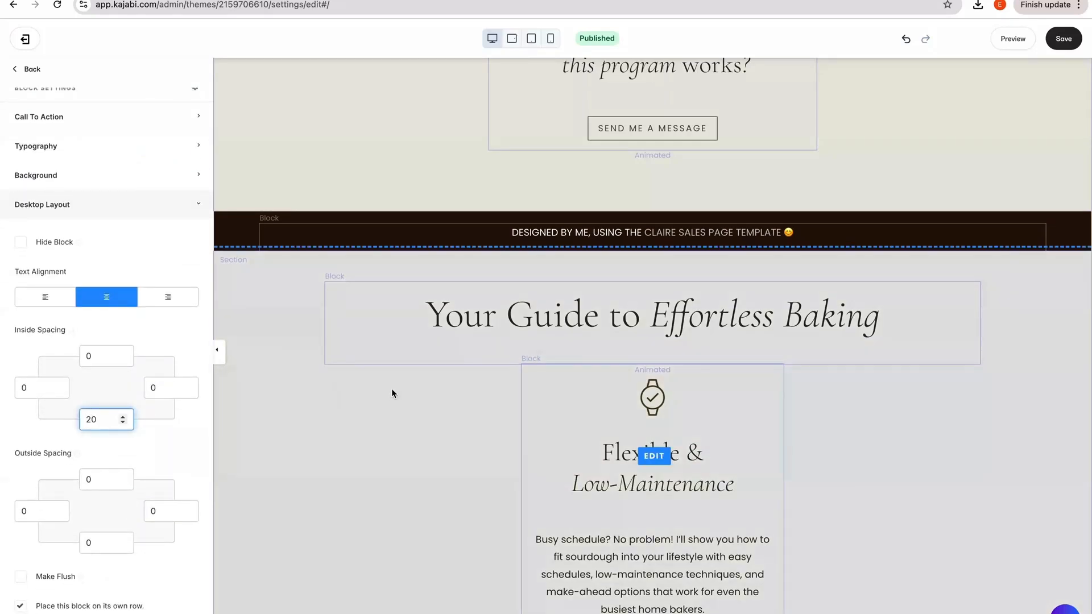
Duplicate the "Flexible & Low-Maintenance" Feature block twice to make a row of three blocks
{"action": "left_click", "coordinate": [639, 432]}
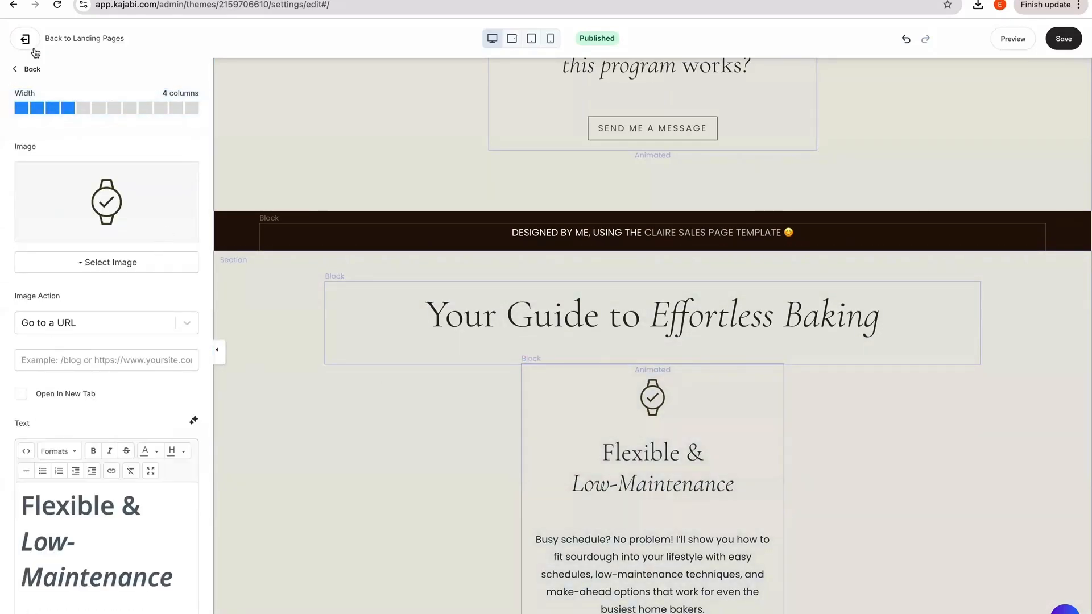
{"action": "left_click", "coordinate": [36, 68]}
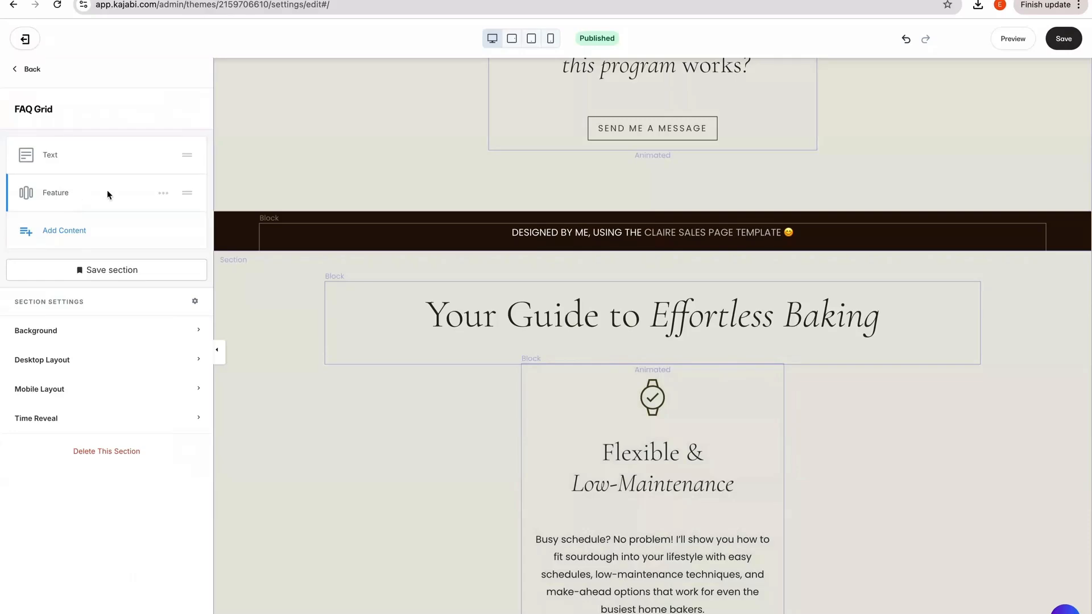
{"action": "left_click", "coordinate": [163, 193]}
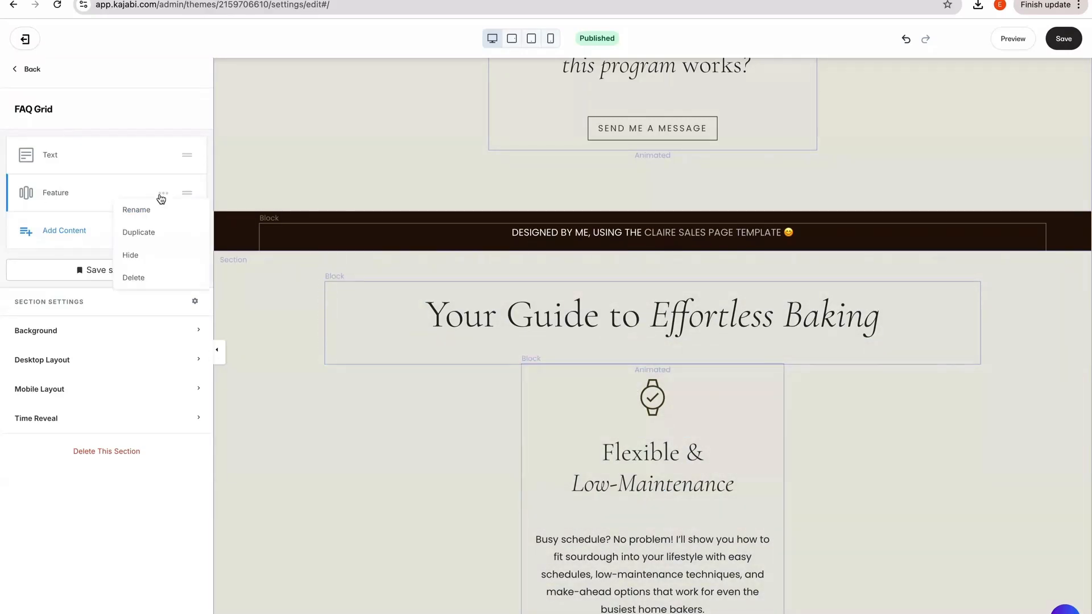
{"action": "left_click", "coordinate": [141, 238]}
{"action": "left_click", "coordinate": [34, 69]}
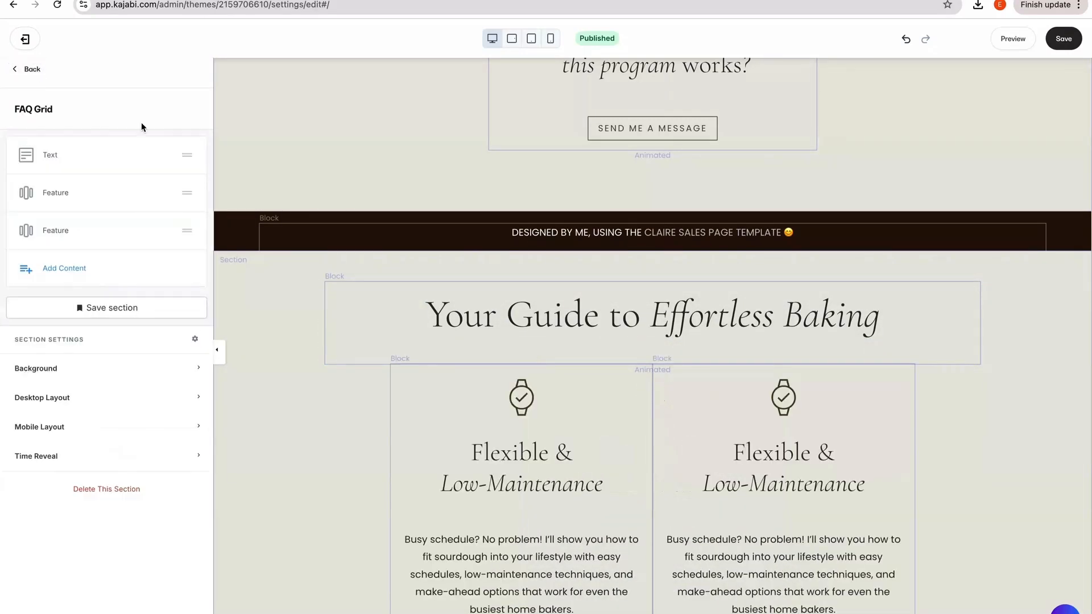
{"action": "left_click", "coordinate": [163, 231]}
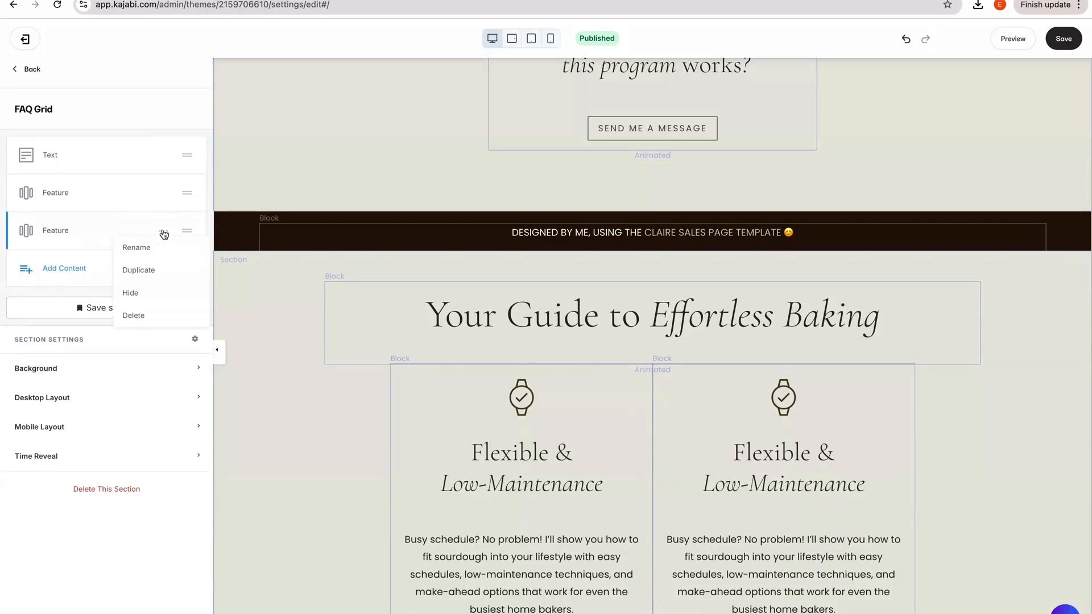
{"action": "left_click", "coordinate": [143, 275]}
Upload the downloaded editor_choice badge icon as the middle Feature block's image
{"action": "left_click", "coordinate": [110, 319]}
{"action": "left_click", "coordinate": [51, 341]}
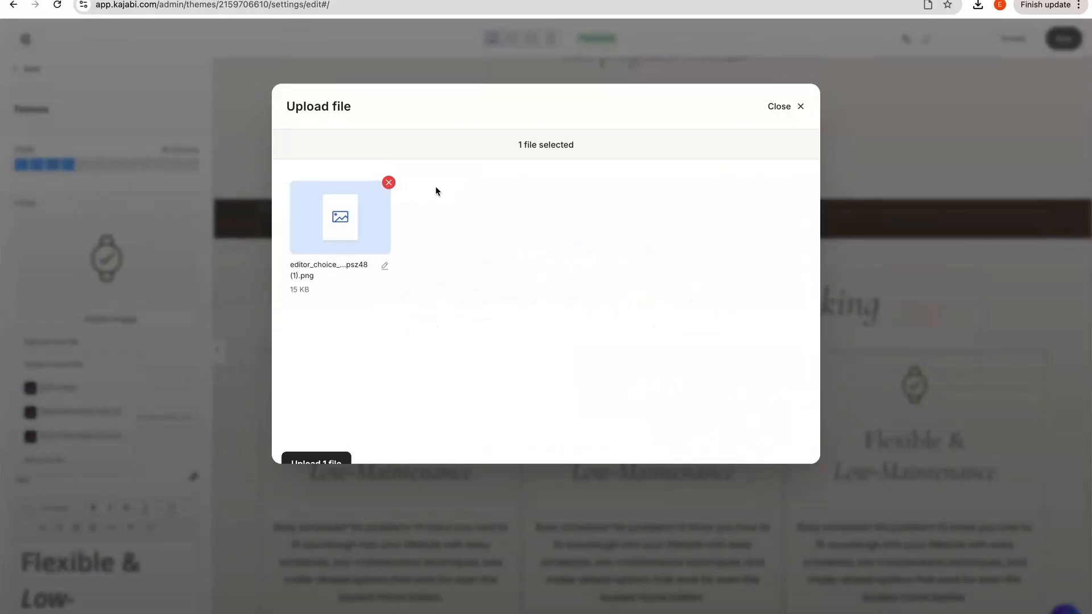
{"action": "left_click", "coordinate": [316, 461]}
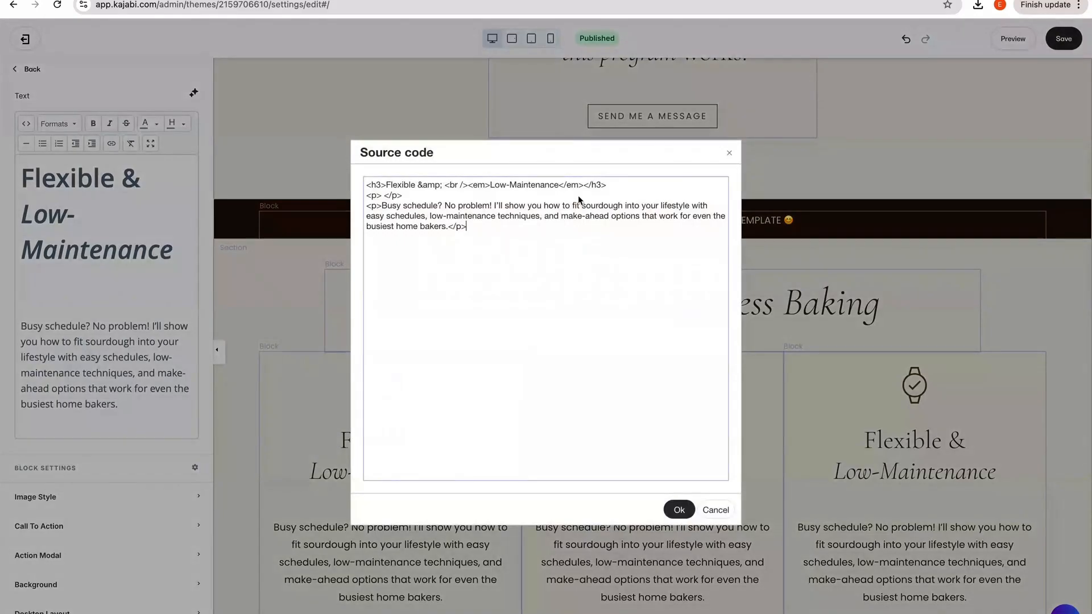
Replace the middle block's source code heading with "Reliable & Repeatable" and its paragraph with the note's "Say goodbye to guesswork!" description
{"action": "left_click_drag", "start_coordinate": [386, 185], "coordinate": [584, 187]}
{"action": "type", "text": "Reliable & Repeatable"}
{"action": "key", "text": "super+Tab"}
{"action": "left_click_drag", "start_coordinate": [984, 226], "coordinate": [684, 214]}
{"action": "key", "text": "super+c"}
{"action": "key", "text": "super+Tab"}
{"action": "left_click_drag", "start_coordinate": [448, 226], "coordinate": [381, 206]}
{"action": "key", "text": "super+v"}
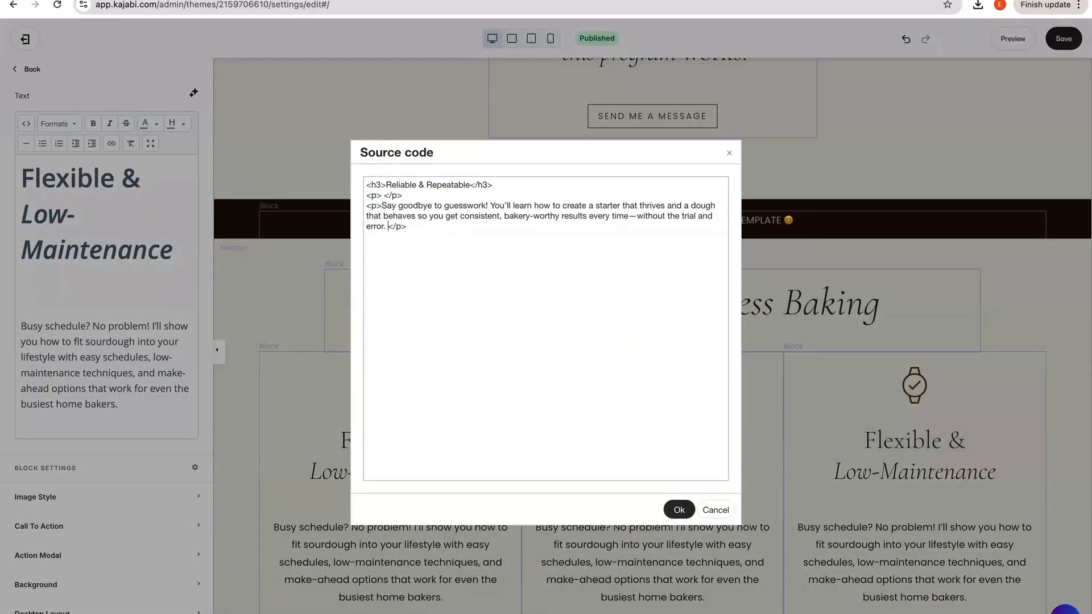
{"action": "left_click", "coordinate": [678, 510]}
Replace the h3 heading content in the third Feature block's source code with "Supportive & Encouraging" copied from the note
{"action": "left_click", "coordinate": [904, 454]}
{"action": "key", "text": "super+Tab"}
{"action": "left_click_drag", "start_coordinate": [780, 254], "coordinate": [684, 255]}
{"action": "key", "text": "super+c"}
{"action": "key", "text": "super+Tab"}
{"action": "left_click", "coordinate": [26, 141]}
{"action": "left_click_drag", "start_coordinate": [584, 186], "coordinate": [387, 187]}
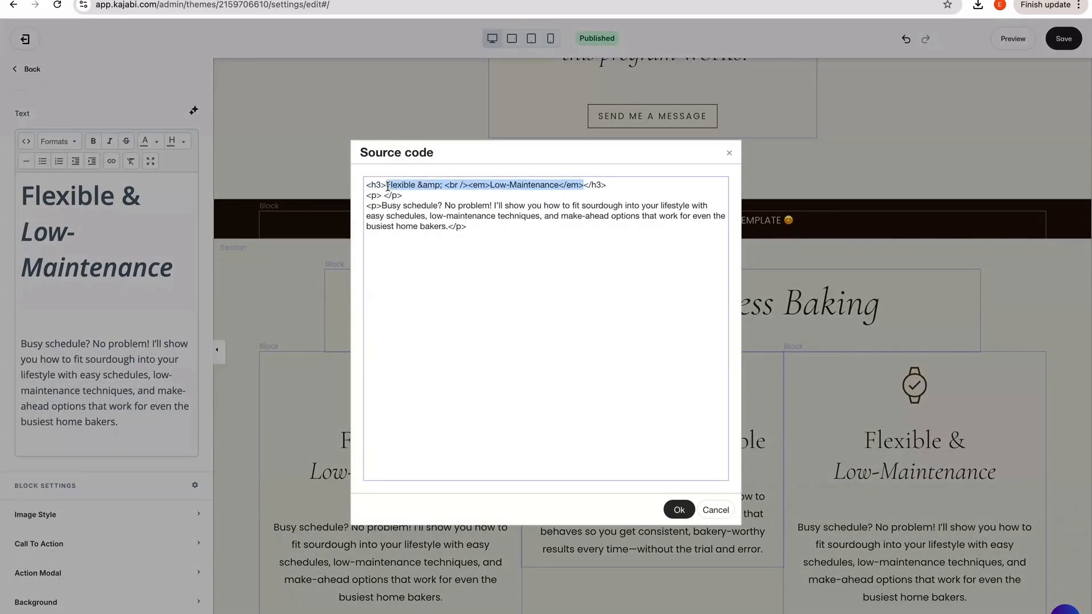
{"action": "key", "text": "super+v"}
Replace the third block's code paragraph with the note's "No one should bake alone!" description and apply the source code
{"action": "key", "text": "super+Tab"}
{"action": "left_click_drag", "start_coordinate": [1020, 277], "coordinate": [683, 264]}
{"action": "key", "text": "super+c"}
{"action": "key", "text": "super+Tab"}
{"action": "left_click_drag", "start_coordinate": [448, 226], "coordinate": [382, 206]}
{"action": "key", "text": "super+v"}
{"action": "left_click", "coordinate": [679, 509]}
Put "Repeatable" on its own italic line in the middle heading and italicise "Encouraging" in the third heading
{"action": "left_click", "coordinate": [652, 443]}
{"action": "key", "text": "shift+Return"}
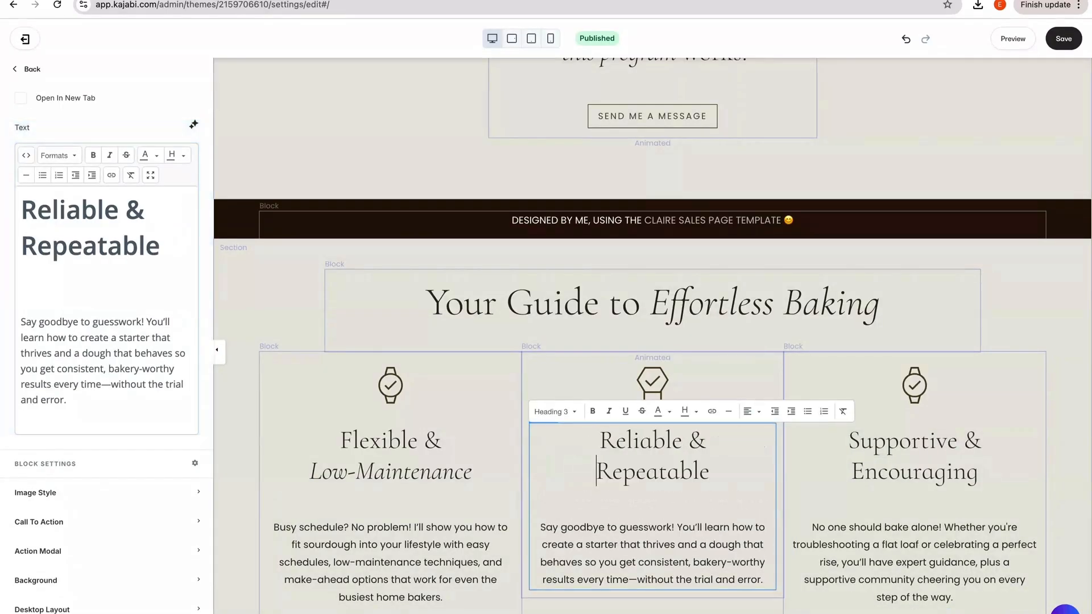
{"action": "double_click", "coordinate": [668, 478]}
{"action": "key", "text": "super+i"}
{"action": "double_click", "coordinate": [913, 473]}
{"action": "key", "text": "super+i"}
Upload the downloaded raised-hands icon as the image of the "Supportive & Encouraging" Feature block
{"action": "left_click", "coordinate": [918, 387]}
{"action": "left_click", "coordinate": [111, 211]}
{"action": "left_click_drag", "start_coordinate": [853, 607], "coordinate": [392, 200]}
{"action": "left_click", "coordinate": [310, 448]}
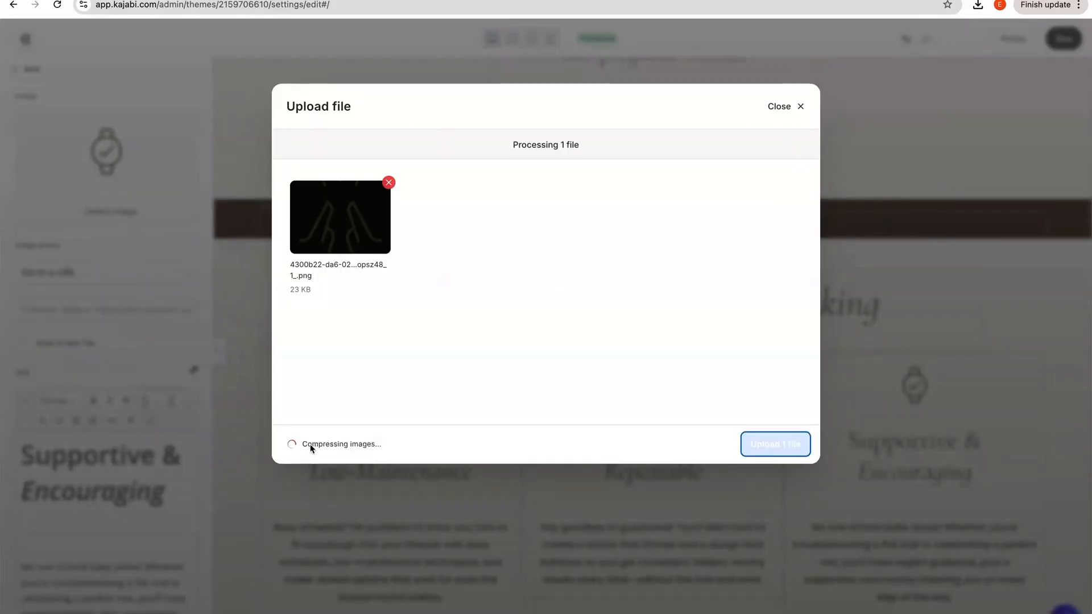
Set the animation type of the "Flexible & Low-Maintenance" Feature block to Fade
{"action": "left_click", "coordinate": [537, 284]}
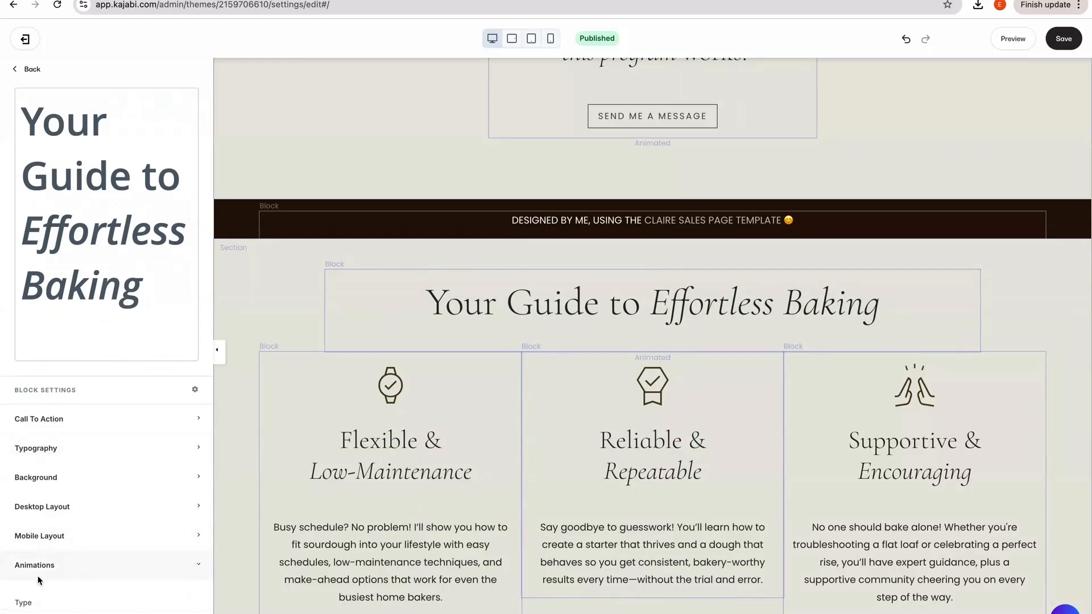
{"action": "scroll", "coordinate": [38, 575], "scroll_direction": "down", "scroll_amount": 2}
{"action": "left_click", "coordinate": [359, 499]}
{"action": "scroll", "coordinate": [14, 476], "scroll_direction": "down", "scroll_amount": 10}
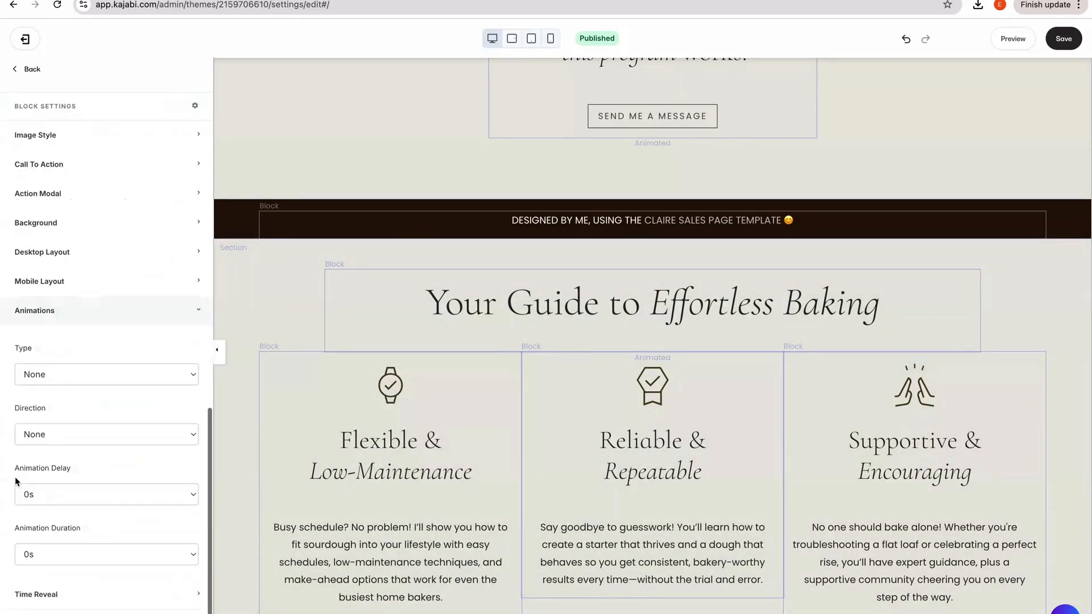
{"action": "left_click", "coordinate": [63, 375]}
{"action": "left_click", "coordinate": [64, 385]}
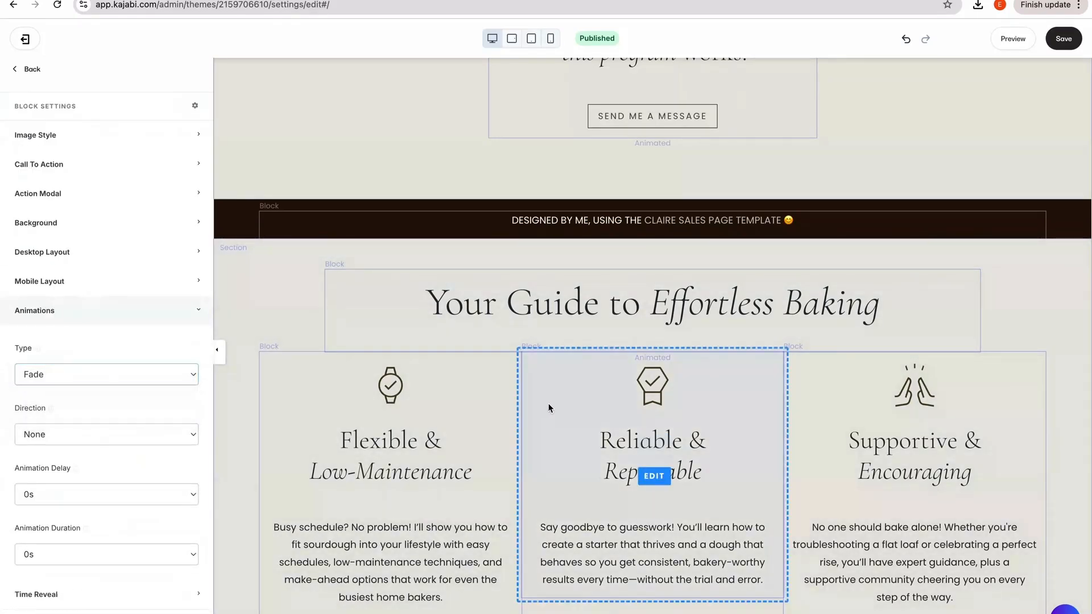
Set the animation type of the "Reliable & Repeatable" Feature block to Fade and save the page
{"action": "left_click", "coordinate": [549, 408]}
{"action": "scroll", "coordinate": [57, 347], "scroll_direction": "down", "scroll_amount": 10}
{"action": "left_click", "coordinate": [32, 378]}
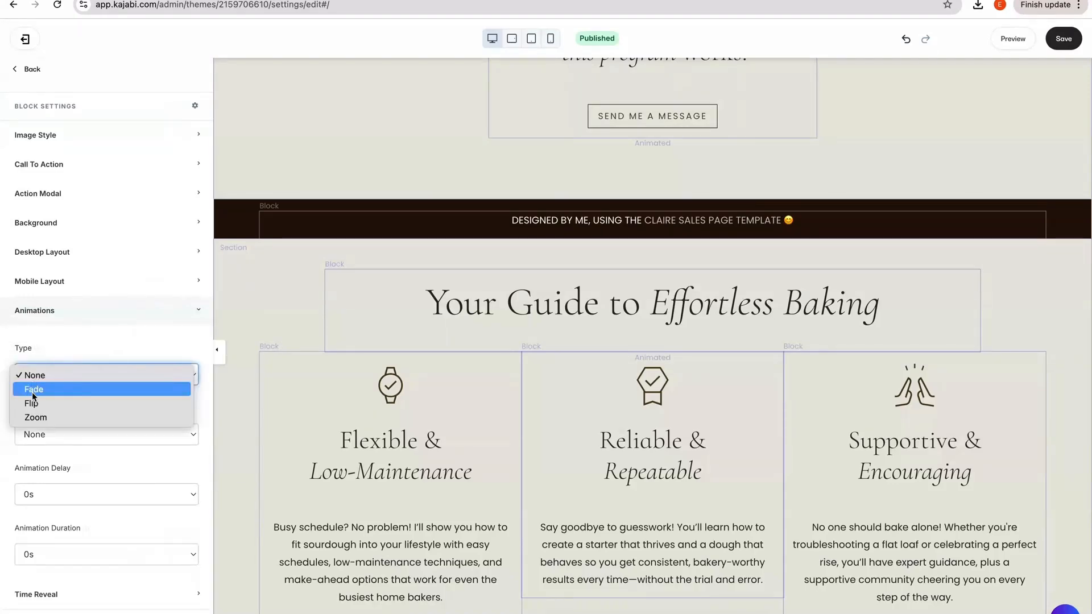
{"action": "left_click", "coordinate": [33, 389]}
{"action": "left_click", "coordinate": [1061, 39]}
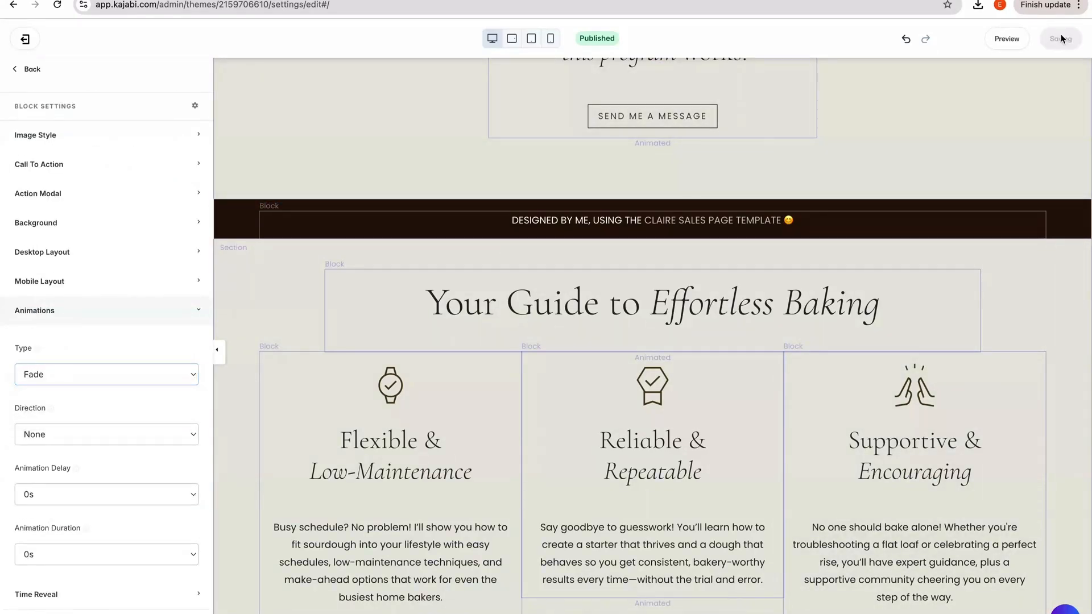
Move the last FAQ Grid section up the section list to directly above the hidden FAQ Grid
{"action": "scroll", "coordinate": [75, 378], "scroll_direction": "down", "scroll_amount": 5}
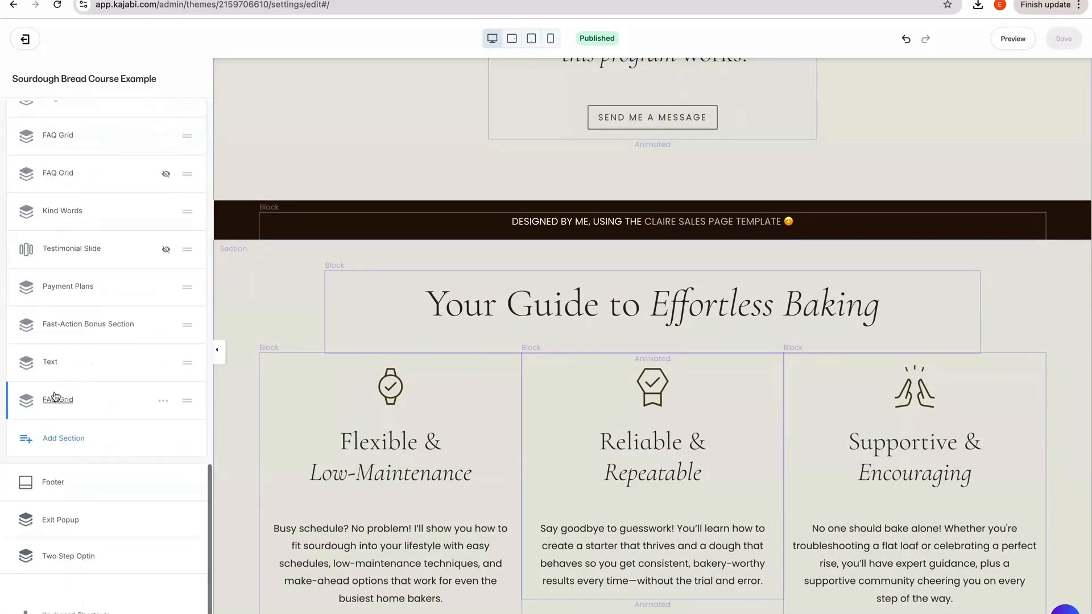
{"action": "left_click_drag", "start_coordinate": [53, 398], "coordinate": [51, 174]}
Rename the moved FAQ Grid section to "Icon Section" and save the page
{"action": "left_click", "coordinate": [163, 173]}
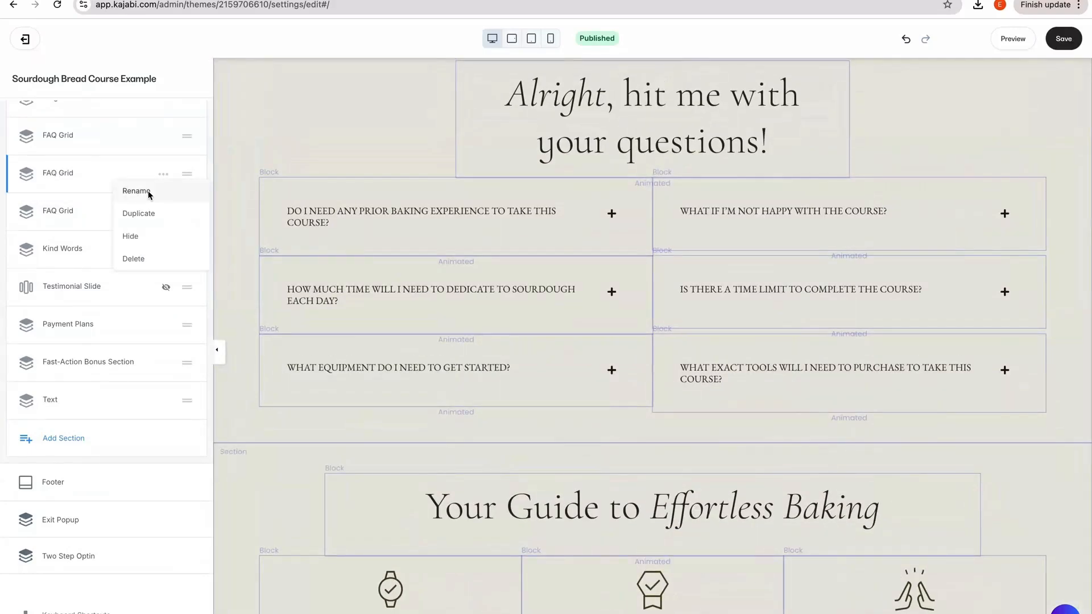
{"action": "left_click", "coordinate": [147, 191]}
{"action": "type", "text": "Icon Section"}
{"action": "left_click", "coordinate": [177, 178]}
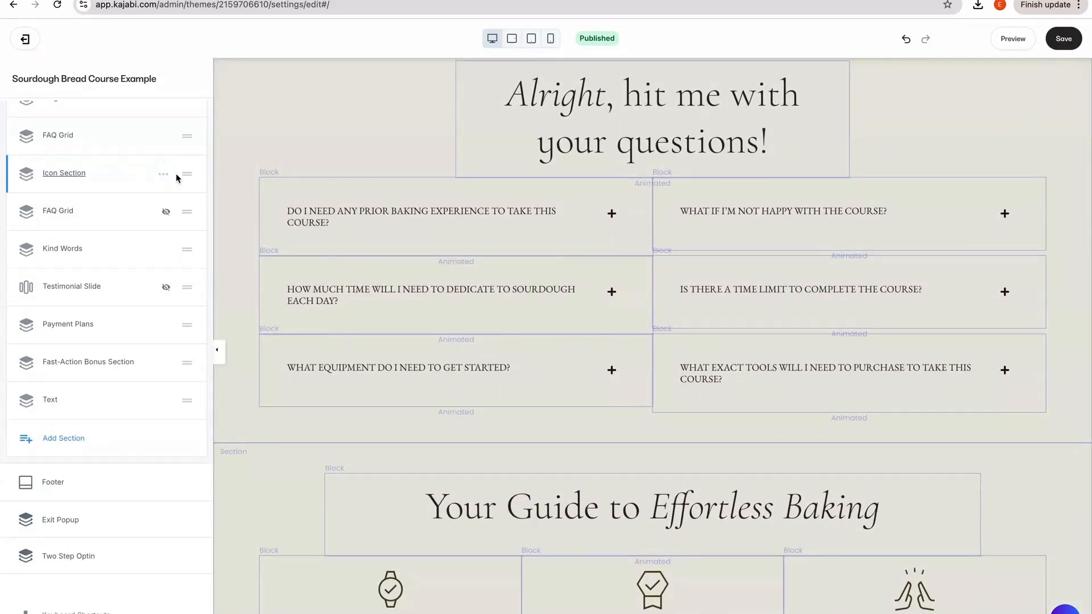
{"action": "left_click", "coordinate": [1062, 40]}
Preview the sales page and examine the "Your Guide to Effortless Baking" icon section below the FAQs
{"action": "left_click", "coordinate": [1006, 39]}
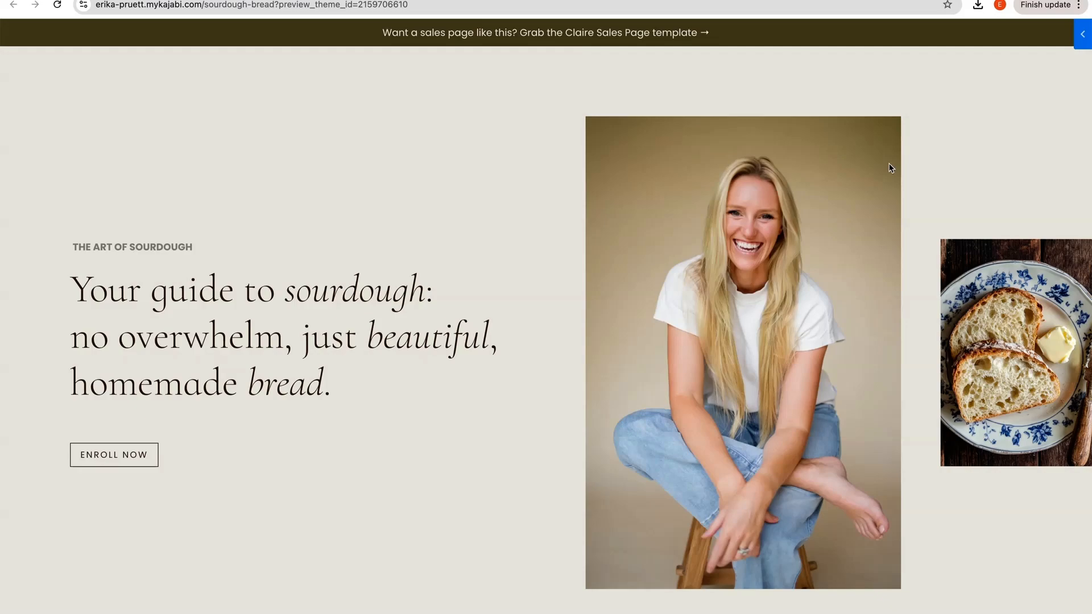
{"action": "scroll", "coordinate": [890, 165], "scroll_direction": "down", "scroll_amount": 15}
{"action": "scroll", "coordinate": [889, 168], "scroll_direction": "down", "scroll_amount": 20}
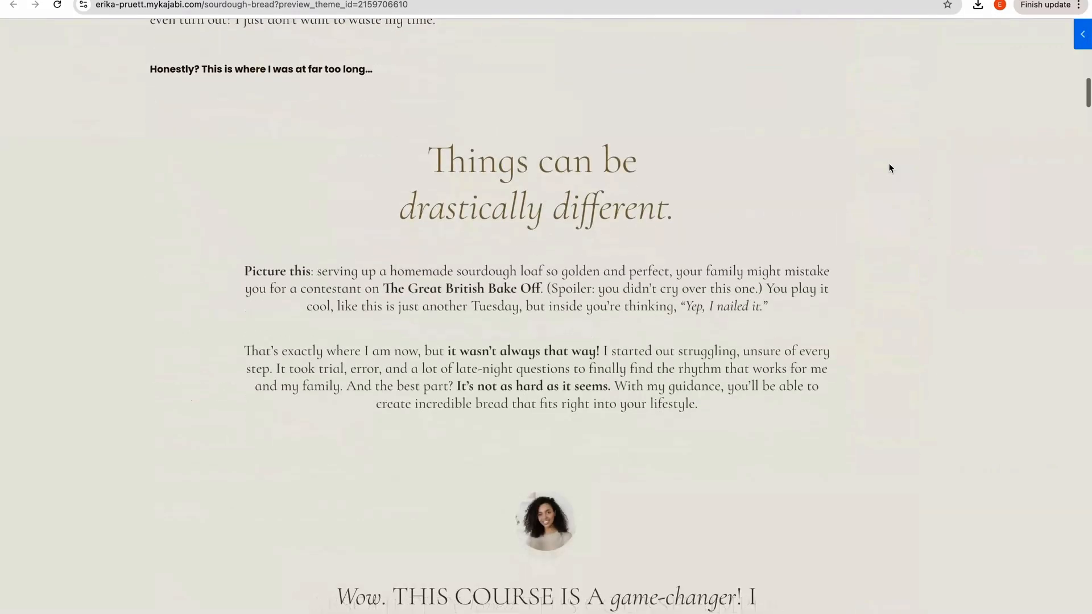
{"action": "scroll", "coordinate": [889, 168], "scroll_direction": "down", "scroll_amount": 20}
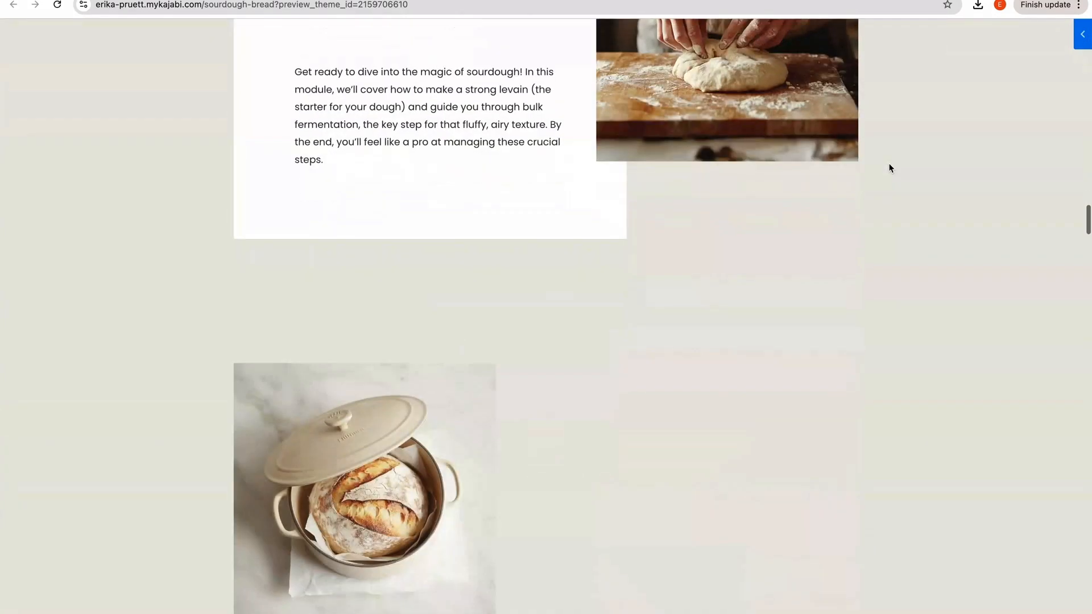
{"action": "scroll", "coordinate": [890, 167], "scroll_direction": "down", "scroll_amount": 20}
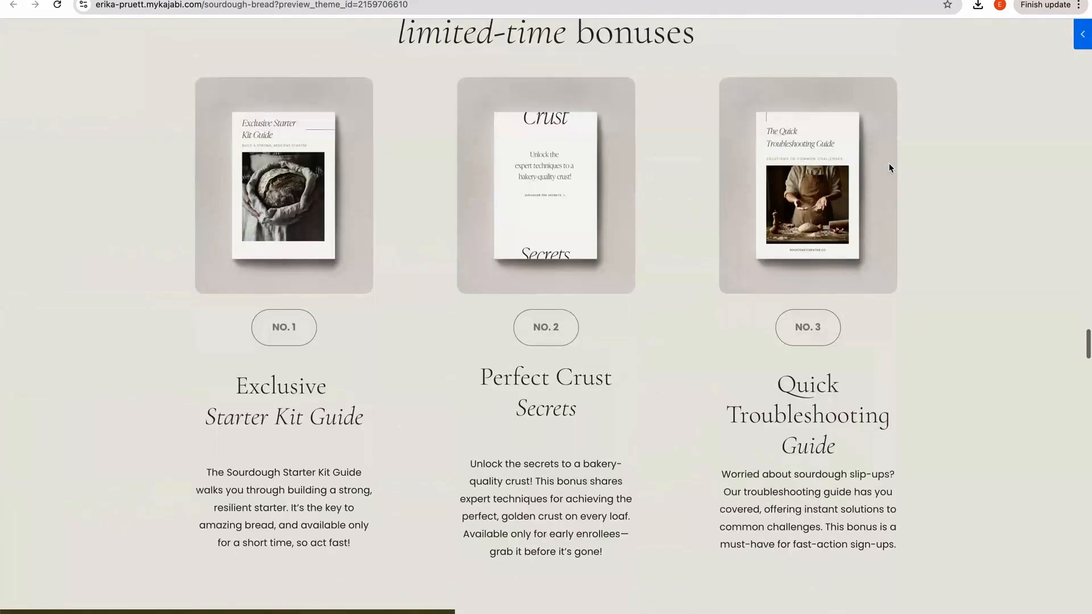
{"action": "scroll", "coordinate": [890, 167], "scroll_direction": "down", "scroll_amount": 20}
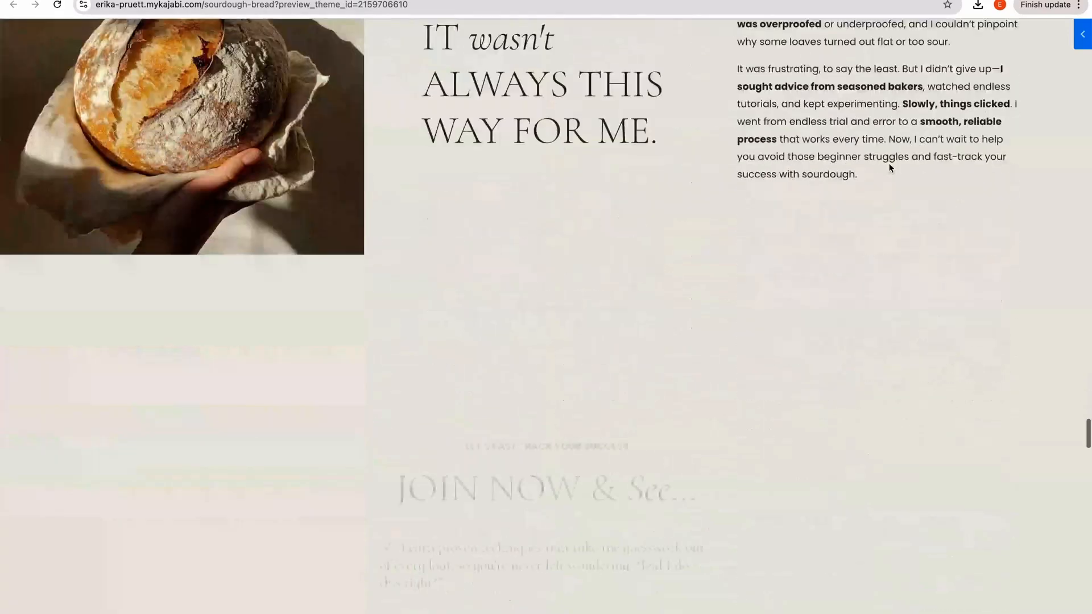
{"action": "scroll", "coordinate": [890, 168], "scroll_direction": "down", "scroll_amount": 4}
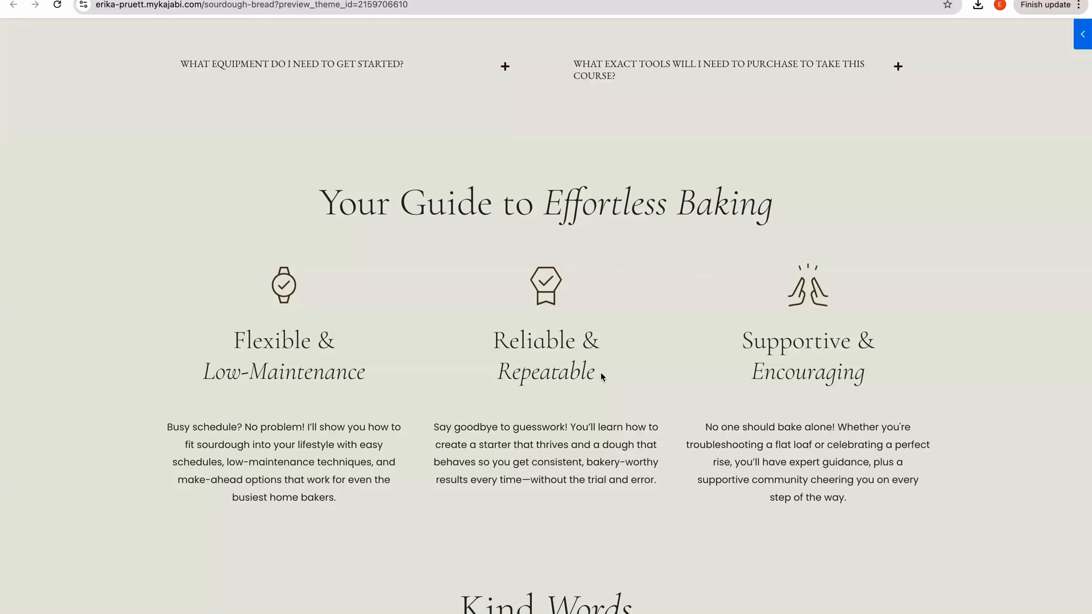
{"action": "scroll", "coordinate": [600, 372], "scroll_direction": "down", "scroll_amount": 1}
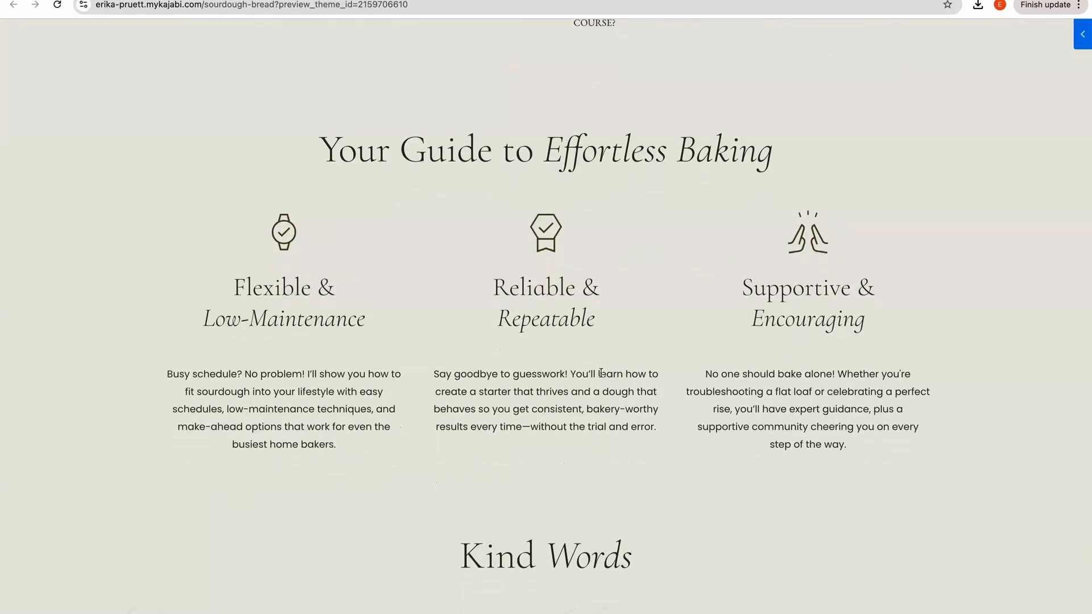